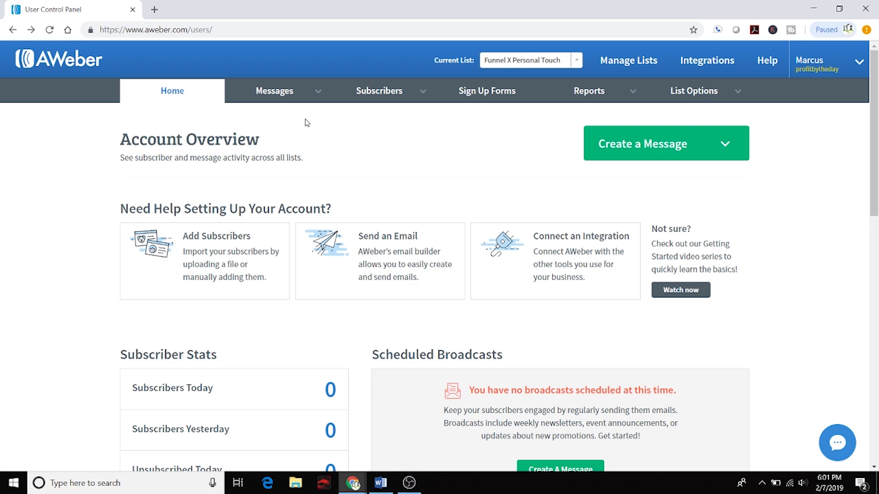
# Create a new campaign named "Youtube Tester" in the current list
pyautogui.moveTo(318, 97)
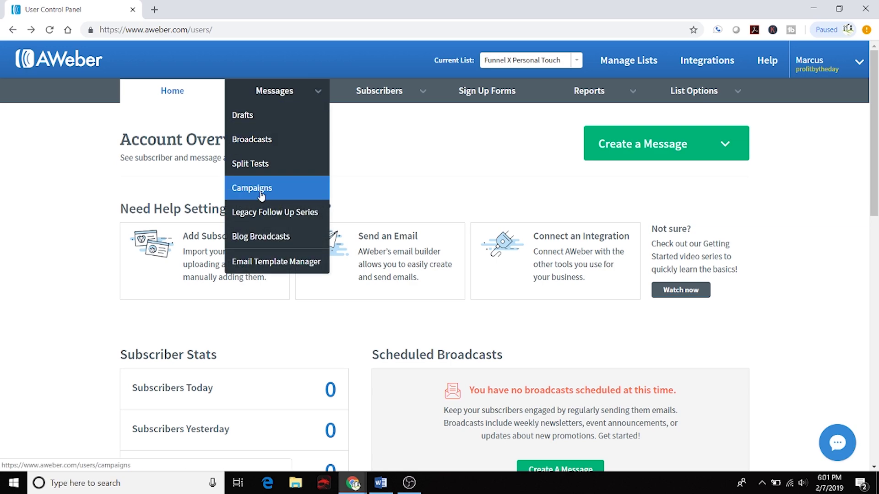
pyautogui.click(282, 184)
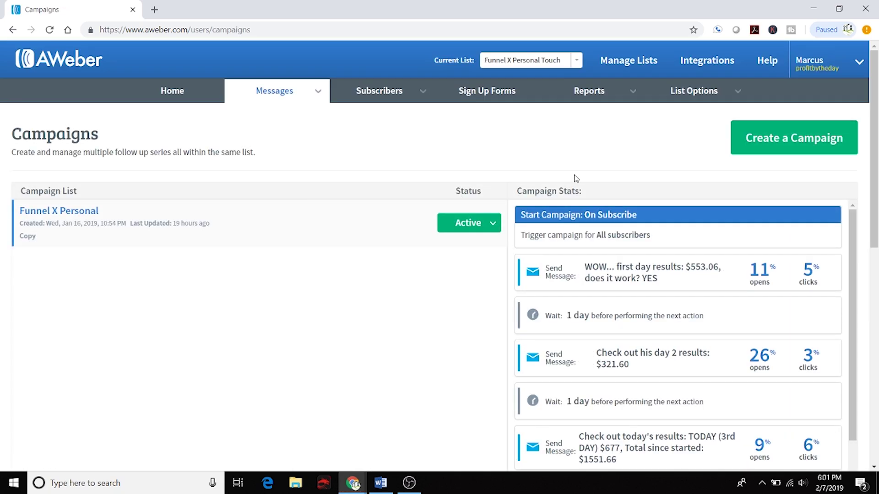
pyautogui.click(785, 136)
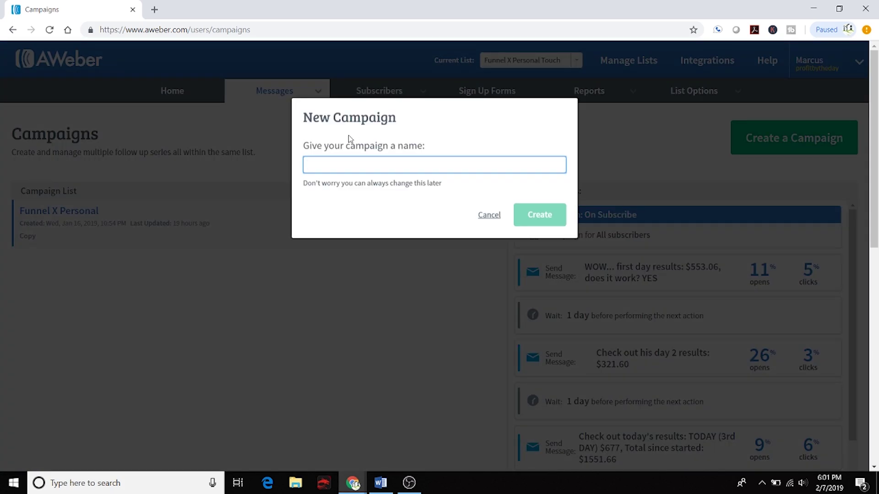
pyautogui.write('You')
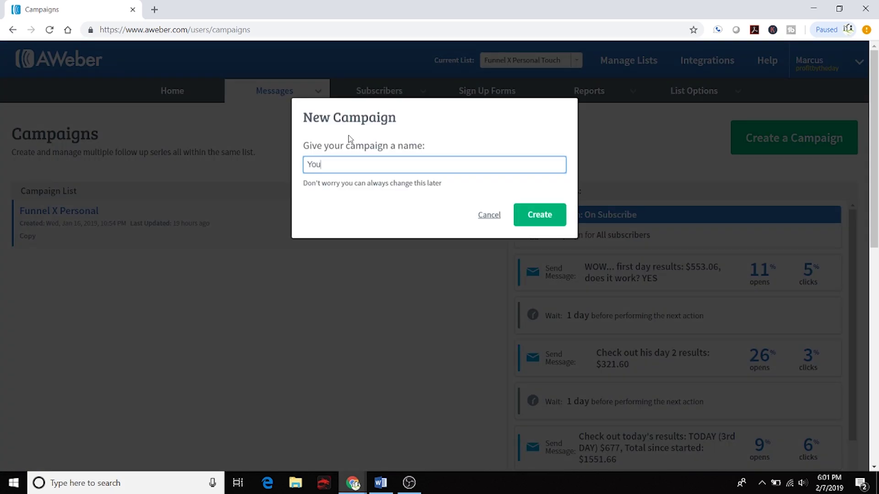
pyautogui.write('tube Tester')
pyautogui.click(539, 214)
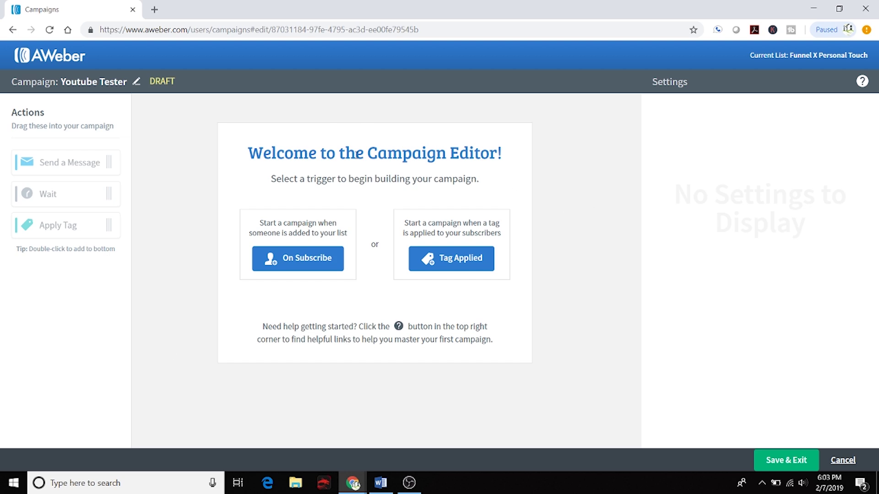
# Start the campaign on subscribe and add three Send Message actions separated by 1-day waits
pyautogui.click(306, 262)
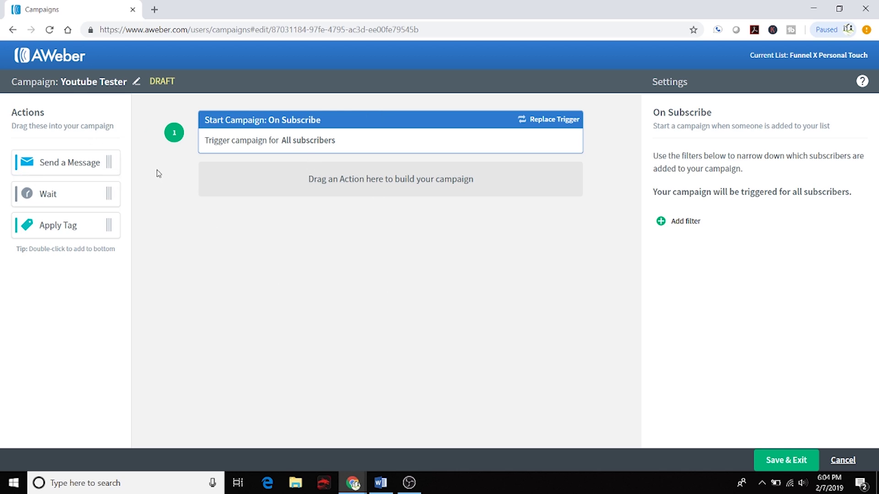
pyautogui.doubleClick(89, 164)
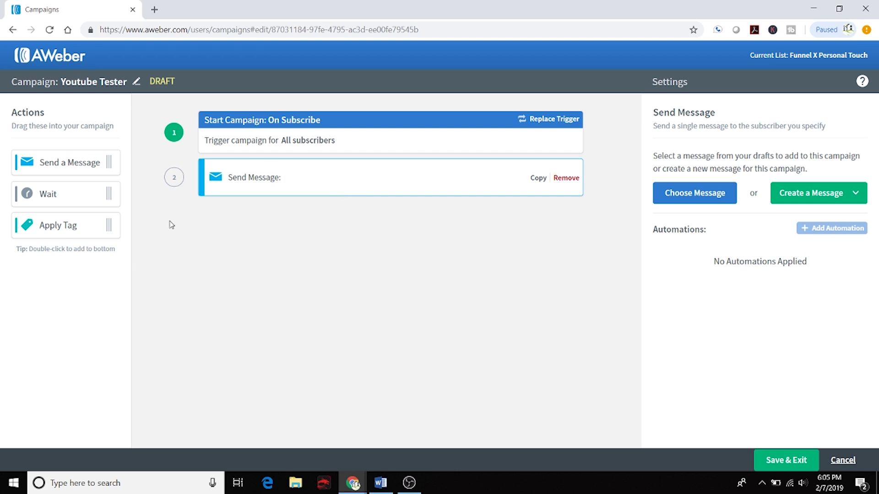
pyautogui.doubleClick(75, 194)
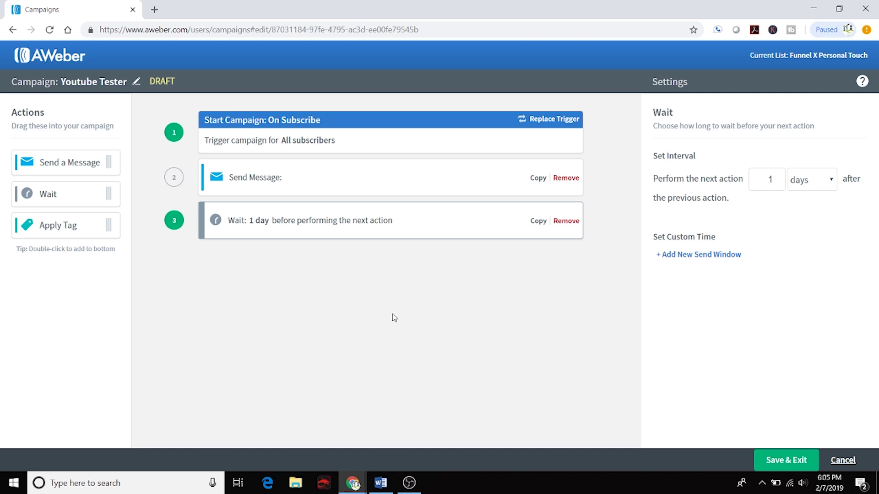
pyautogui.doubleClick(100, 163)
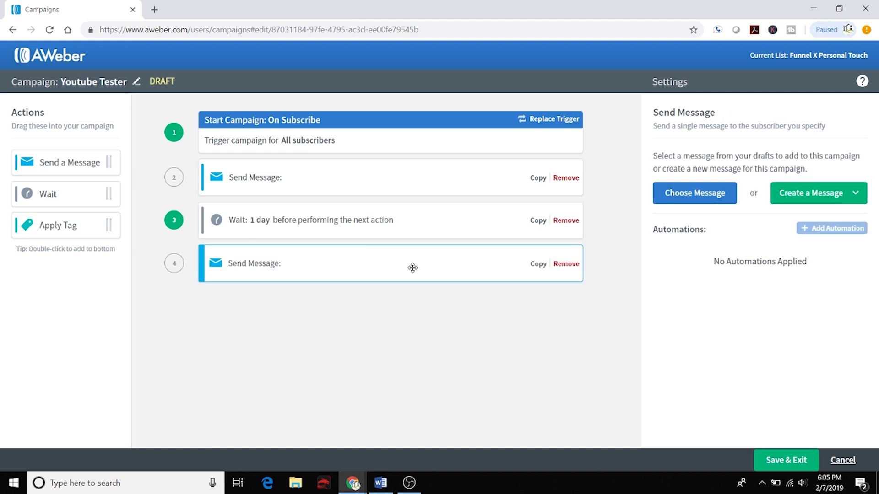
pyautogui.doubleClick(96, 199)
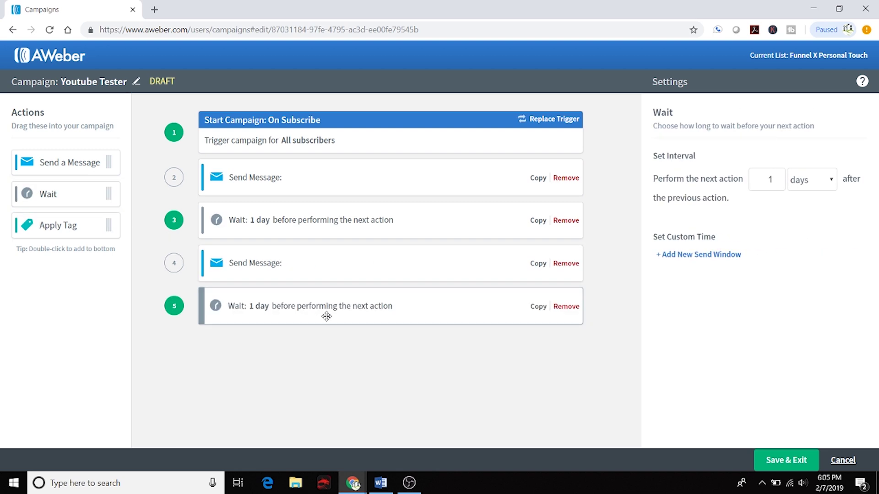
pyautogui.doubleClick(87, 163)
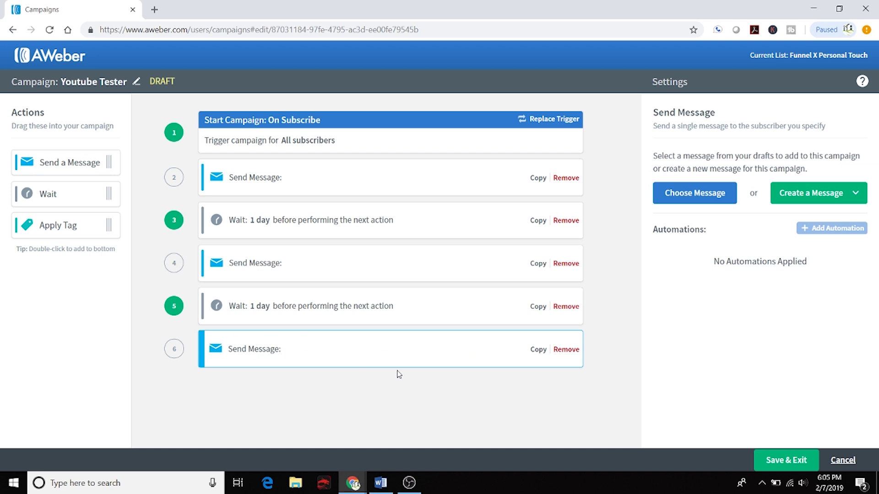
pyautogui.click(158, 250)
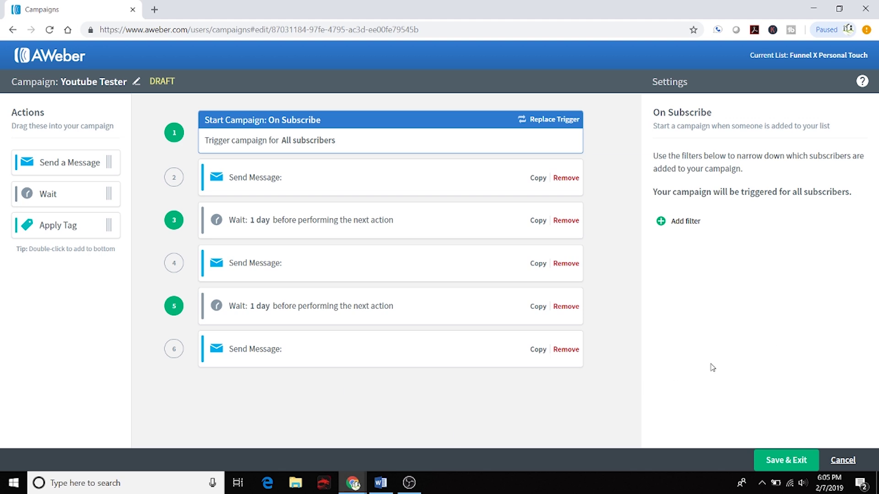
# Add an Apply Tag action at the end of the campaign that gives subscribers the tag "youtube tester tag"
pyautogui.doubleClick(68, 225)
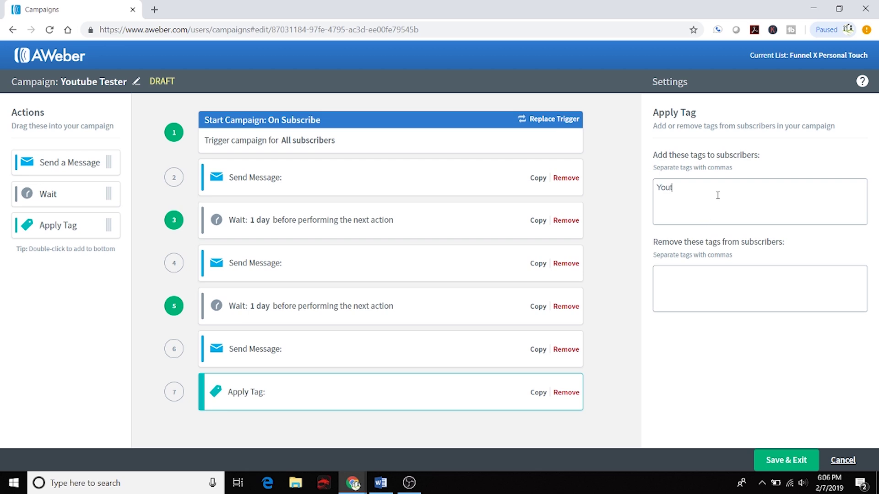
pyautogui.write('be tester tag')
pyautogui.press('Return')
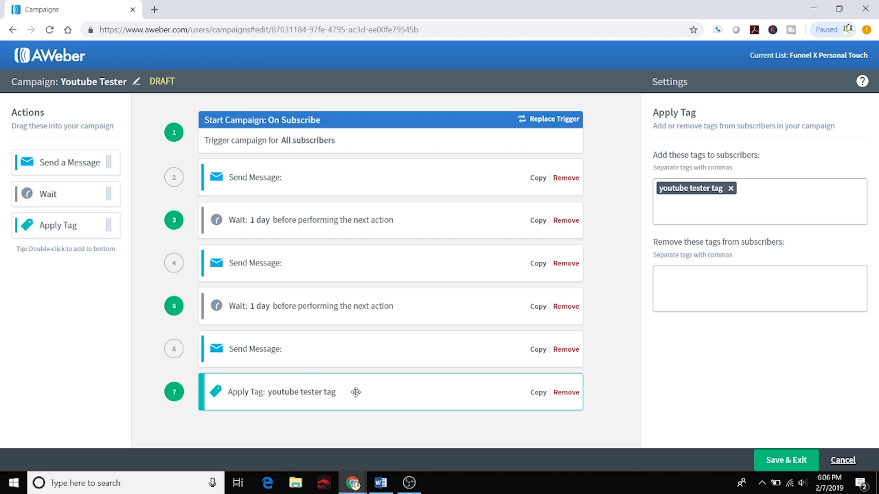
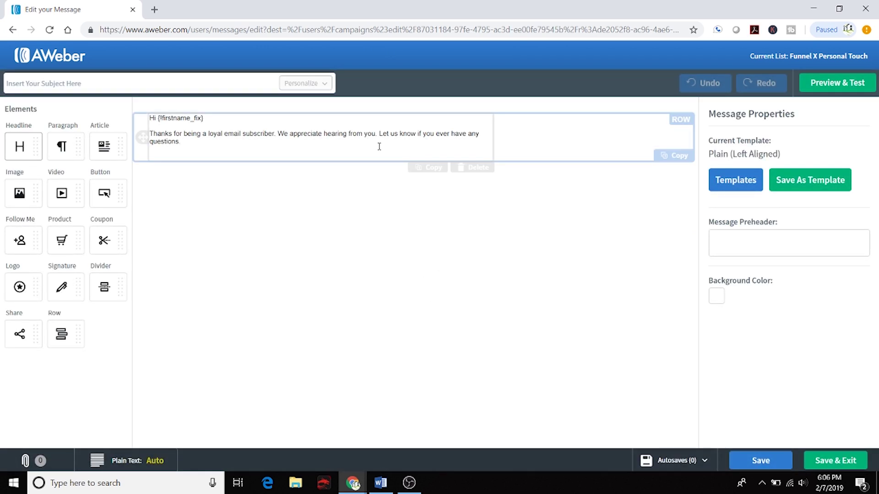
# Copy the EMAIL 1 subject "Want some training?" from the Word document into the message's subject line in AWeber
pyautogui.click(374, 486)
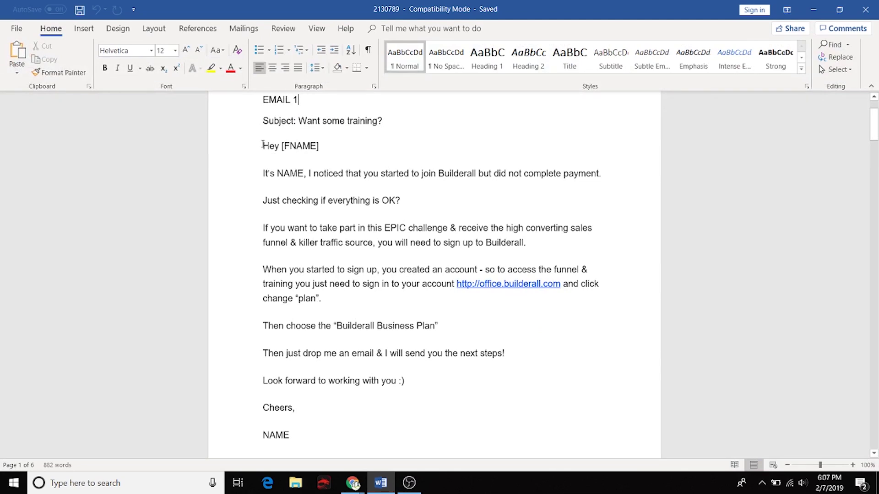
pyautogui.moveTo(299, 121); pyautogui.dragTo(386, 121)
pyautogui.rightClick(370, 122)
pyautogui.click(411, 143)
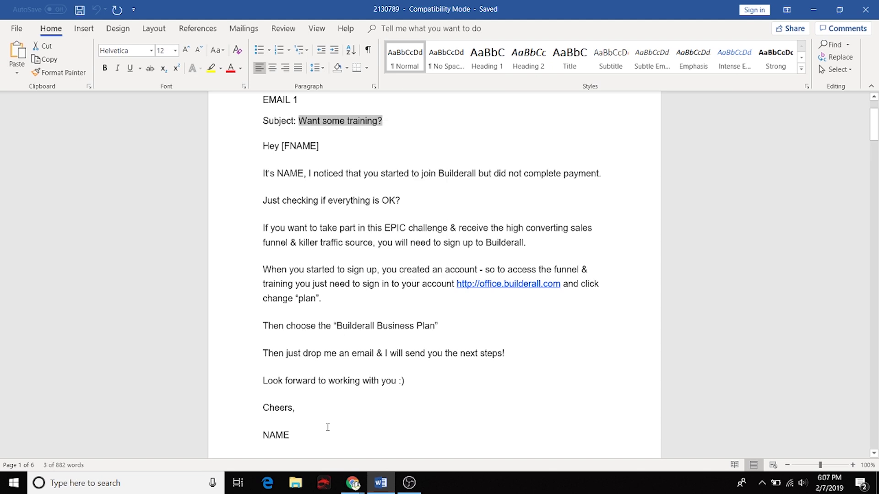
pyautogui.click(353, 483)
pyautogui.click(433, 443)
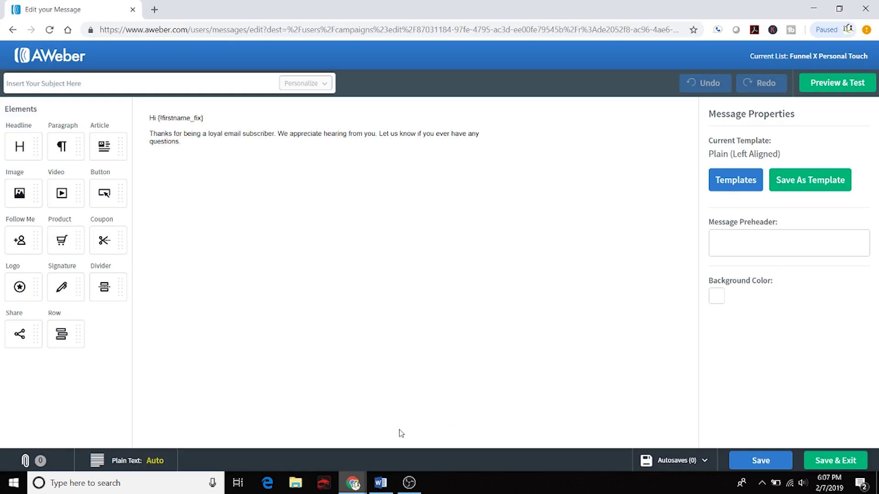
pyautogui.click(165, 78)
pyautogui.hotkey('ctrl', 'v')
pyautogui.click(232, 220)
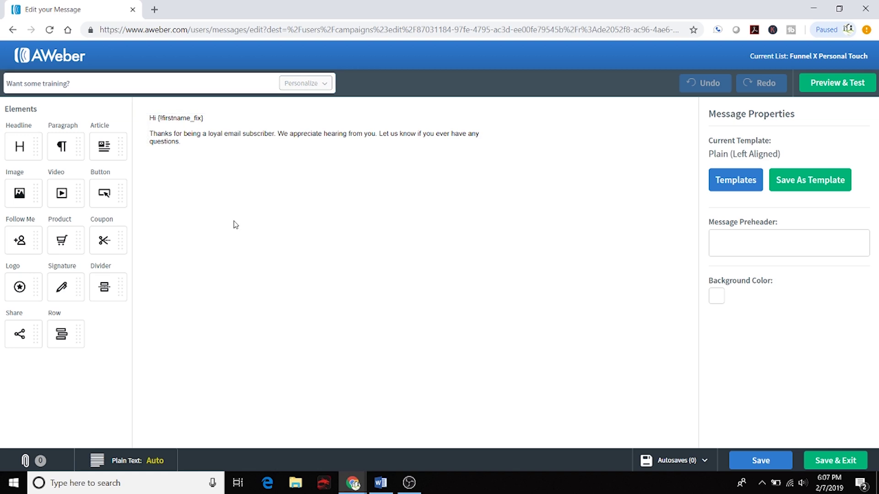
# Replace the message's placeholder text with the EMAIL 1 body from the Word document, from "Hey [FNAME]" through the "NAME" sign-off
pyautogui.click(379, 483)
pyautogui.moveTo(261, 147); pyautogui.dragTo(314, 428)
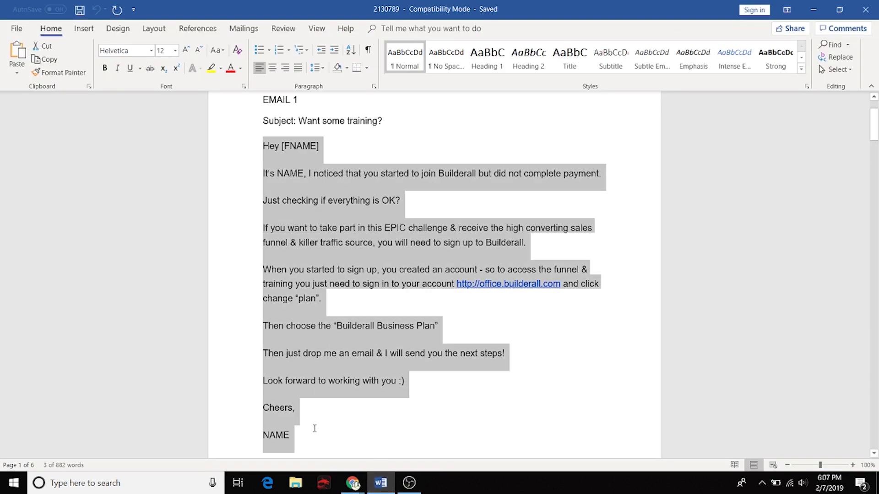
pyautogui.rightClick(304, 331)
pyautogui.click(334, 149)
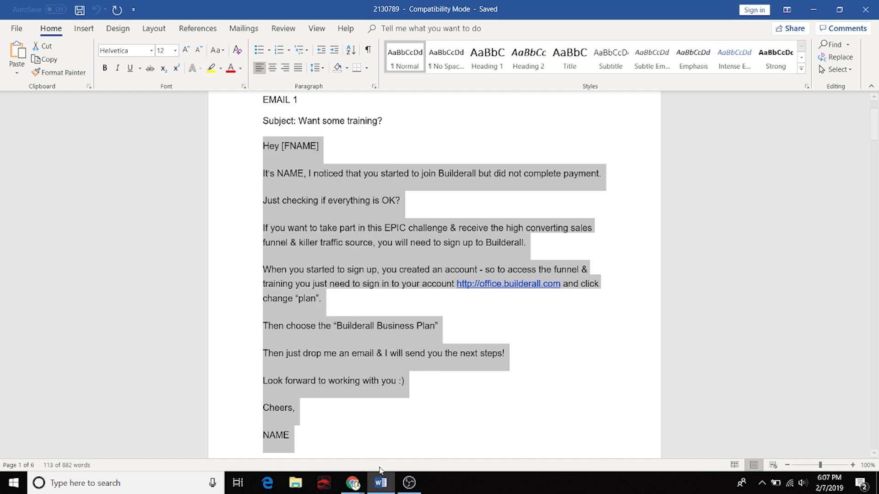
pyautogui.click(353, 483)
pyautogui.click(396, 440)
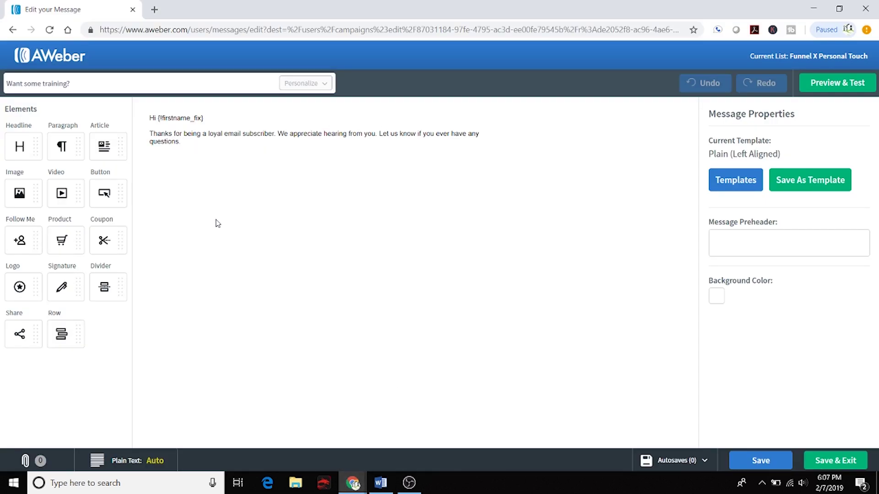
pyautogui.click(142, 114)
pyautogui.hotkey('ctrl', 'a')
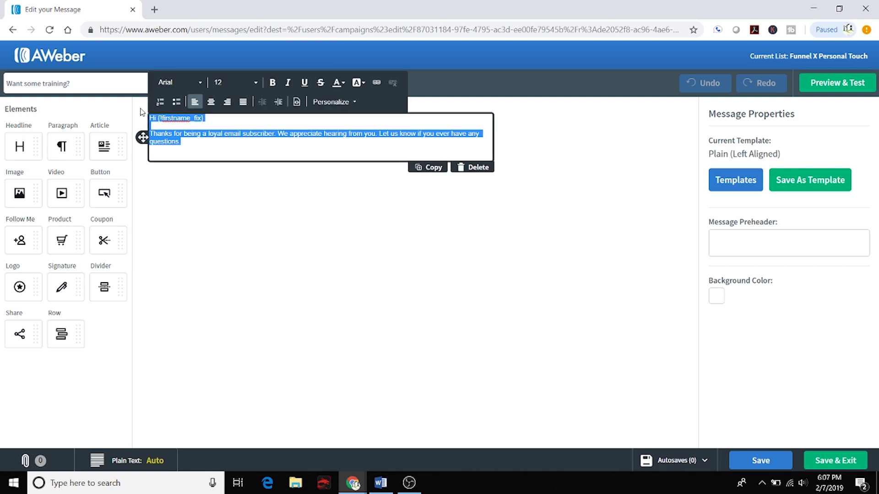
pyautogui.hotkey('ctrl', 'v')
pyautogui.click(390, 201)
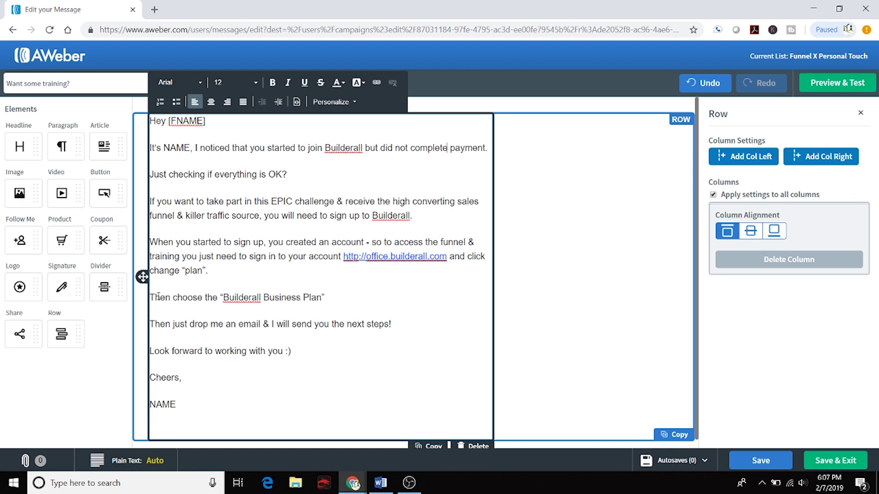
# Set the entire message text to font size 16, and save and exit the message
pyautogui.moveTo(179, 407); pyautogui.dragTo(151, 120)
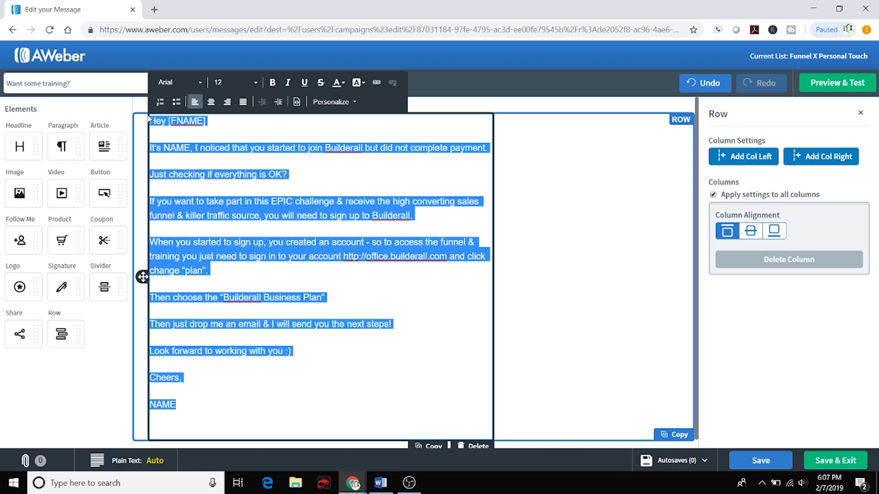
pyautogui.click(256, 87)
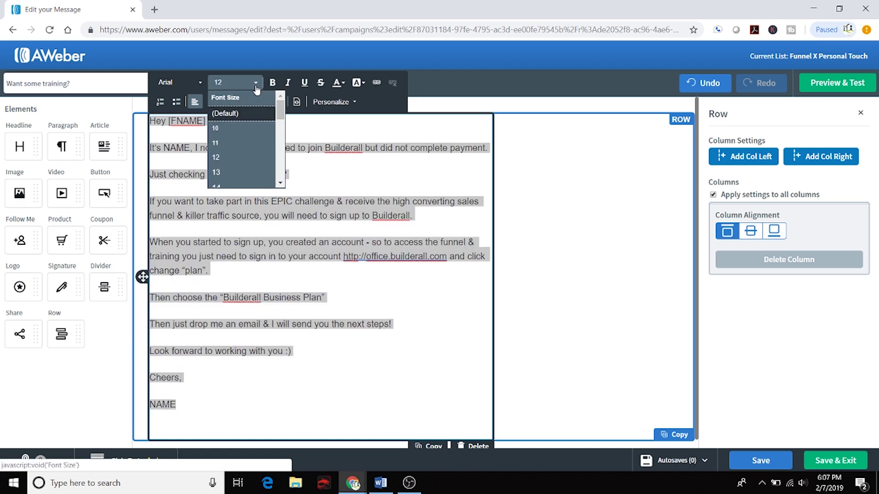
pyautogui.click(280, 183)
pyautogui.click(281, 183)
pyautogui.click(220, 181)
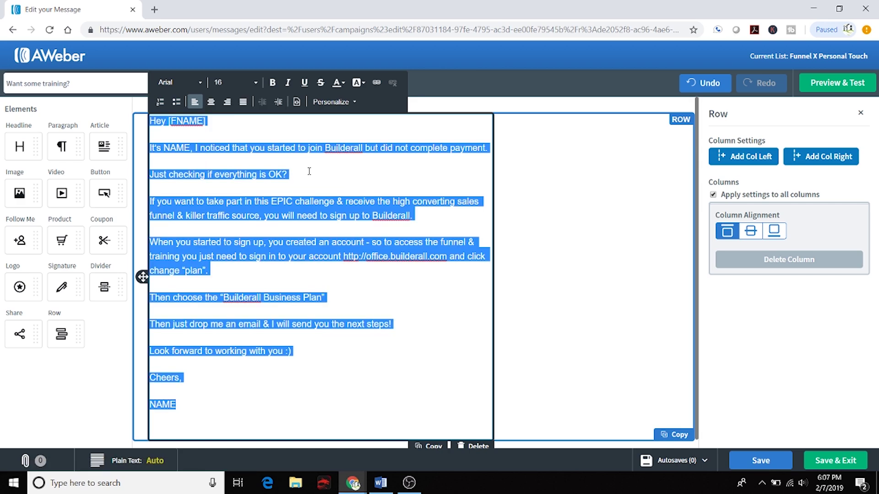
pyautogui.click(328, 169)
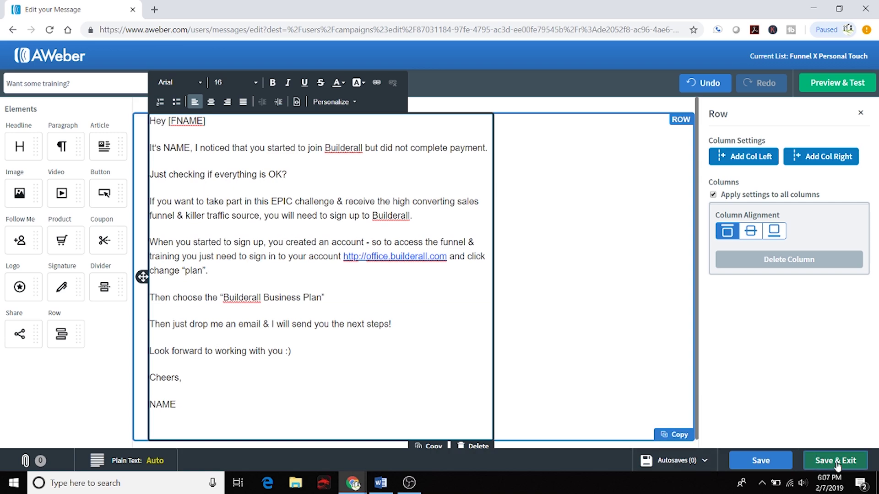
pyautogui.click(822, 461)
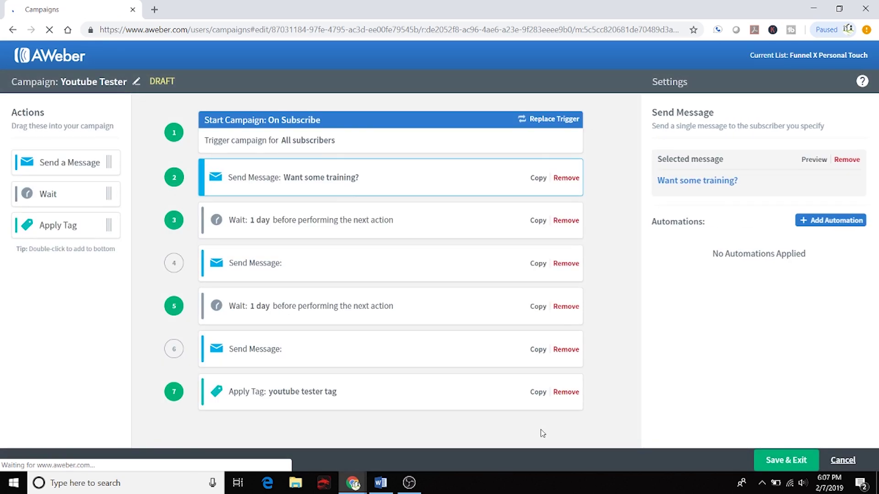
# Create a message for the campaign's second Send Message action with the Drag & Drop Email Builder
pyautogui.click(318, 262)
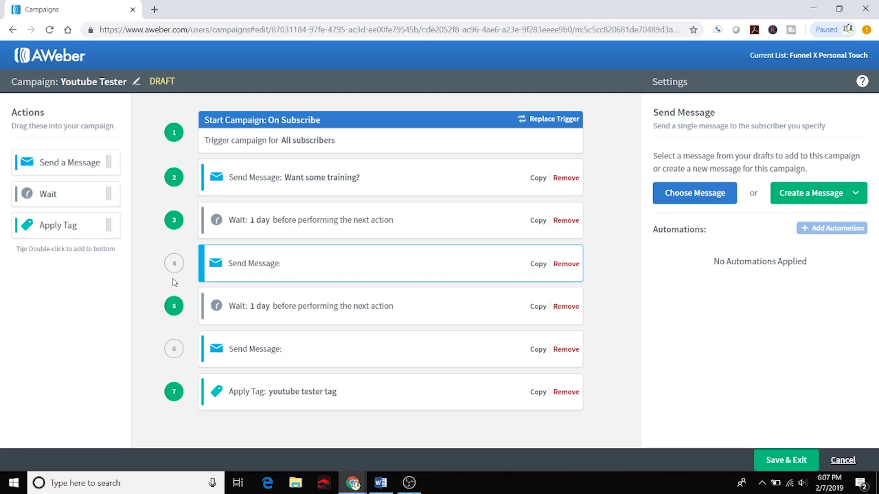
pyautogui.click(812, 200)
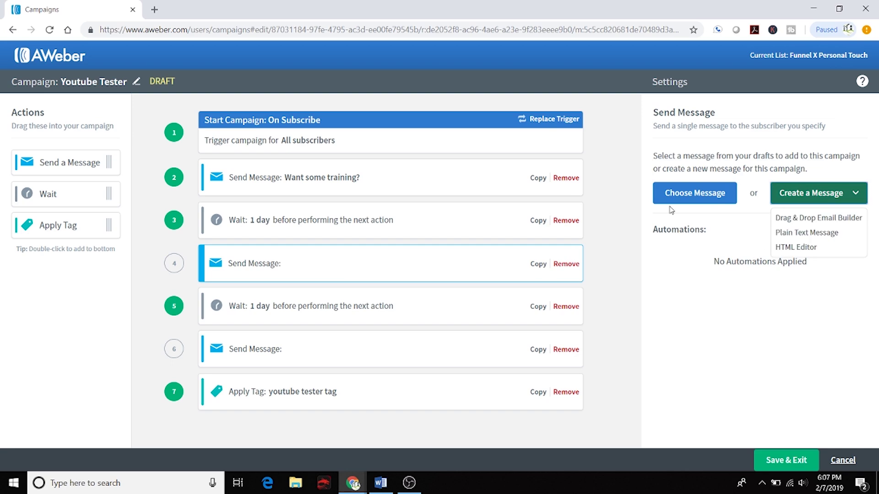
pyautogui.click(809, 218)
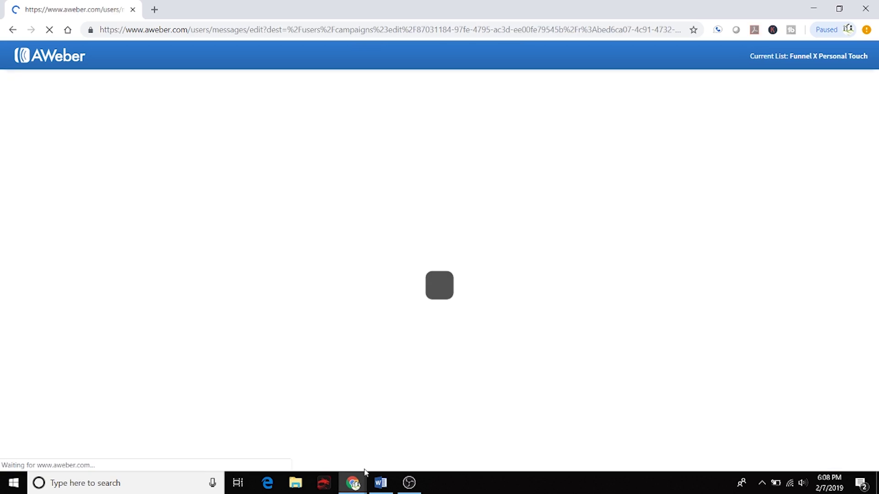
# Copy the EMAIL 2 subject "We're in this together" from the Word document into the new message's subject line in AWeber
pyautogui.hotkey('alt', 'Tab')
pyautogui.scroll(-4, 457, 310)
pyautogui.scroll(-5, 457, 309)
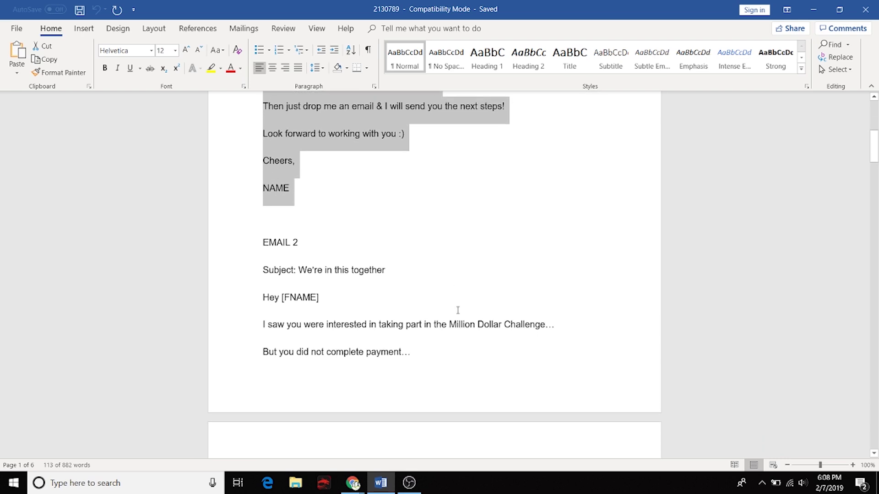
pyautogui.moveTo(385, 188); pyautogui.dragTo(298, 188)
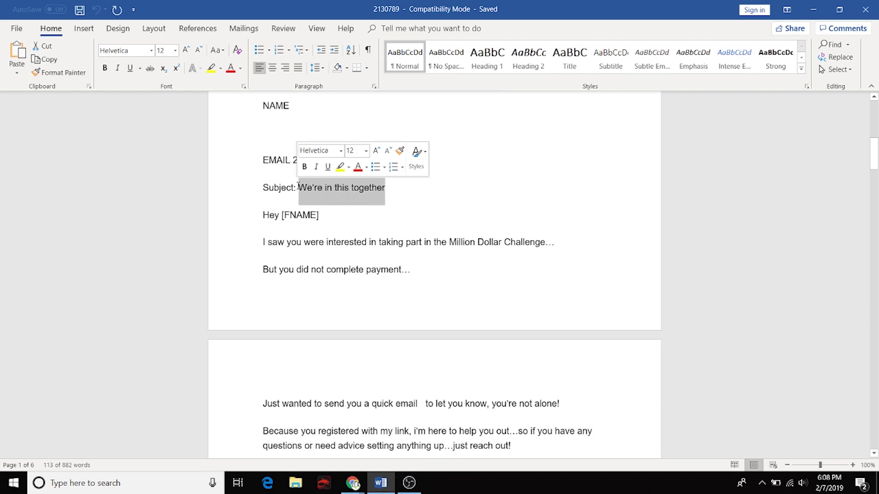
pyautogui.click(353, 483)
pyautogui.click(383, 468)
pyautogui.click(102, 83)
pyautogui.hotkey('ctrl', 'v')
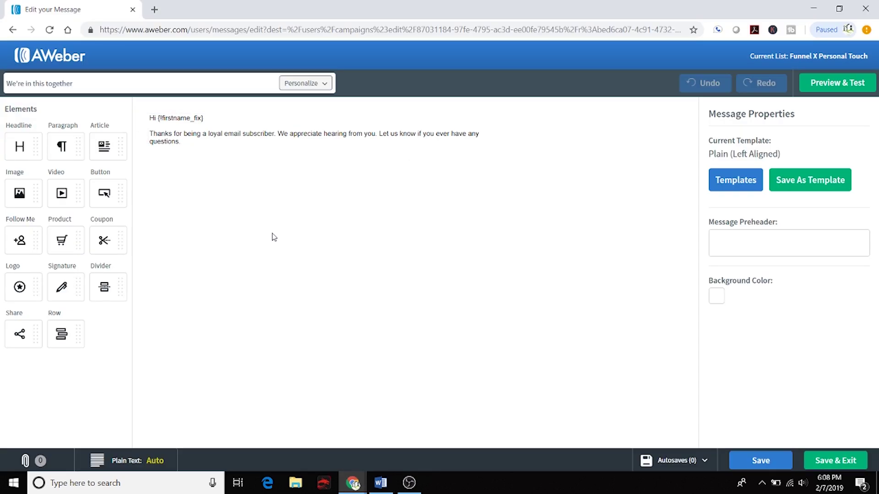
# Replace the message's placeholder text with the EMAIL 2 body from the Word document, "Hey [FNAME]" through the PS, and save and exit the message
pyautogui.click(380, 483)
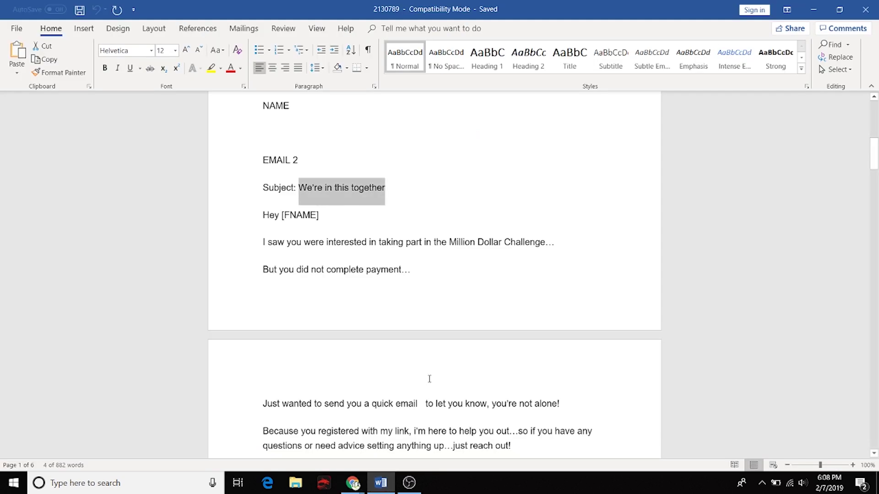
pyautogui.moveTo(259, 215); pyautogui.dragTo(366, 361)
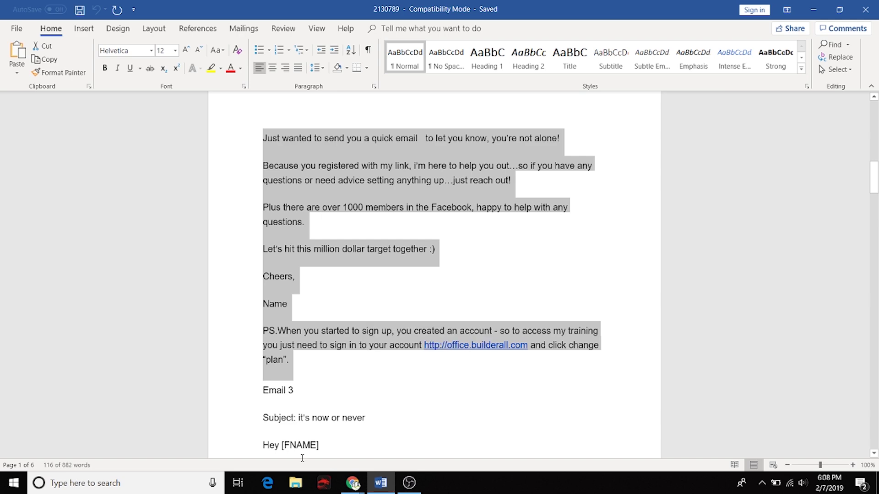
pyautogui.click(352, 483)
pyautogui.click(414, 431)
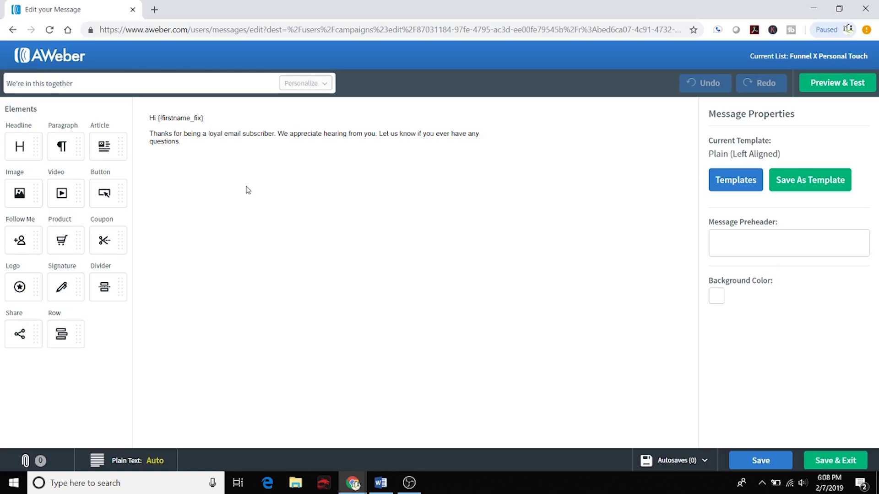
pyautogui.click(202, 141)
pyautogui.moveTo(202, 141); pyautogui.dragTo(136, 110)
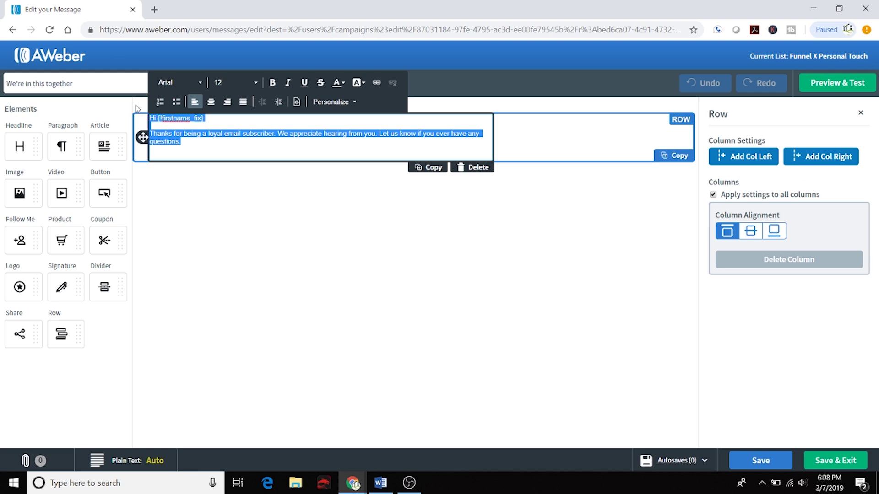
pyautogui.hotkey('ctrl', 'v')
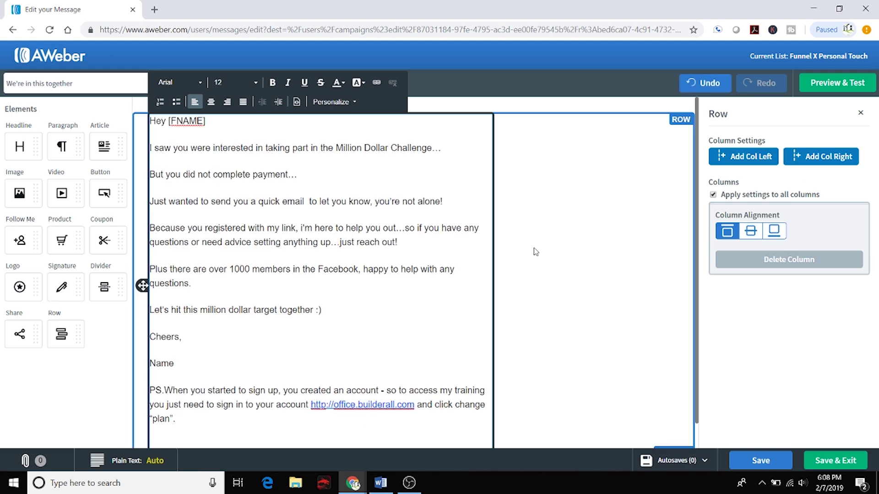
pyautogui.click(467, 243)
pyautogui.click(834, 462)
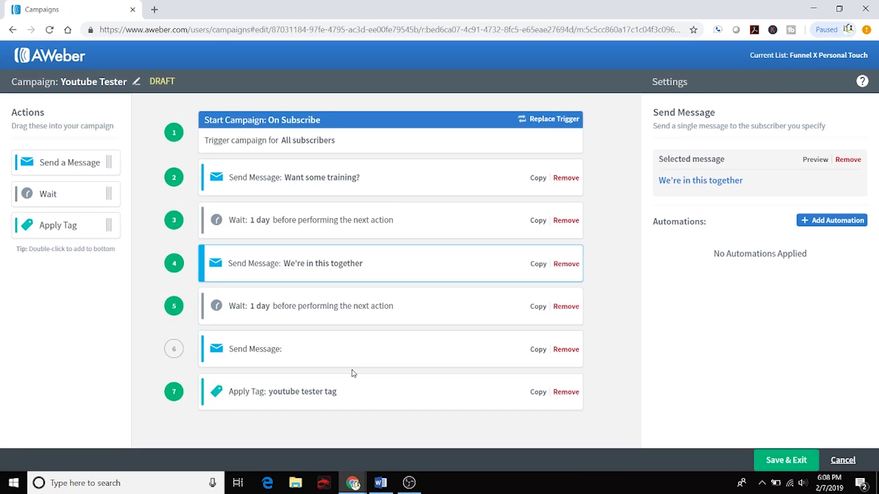
# Create a message for the campaign's third Send Message action with the Drag & Drop Email Builder
pyautogui.click(299, 342)
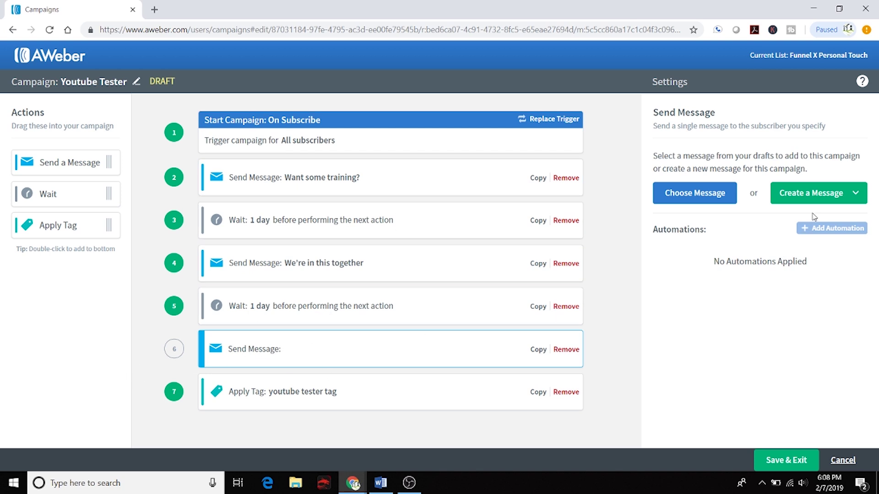
pyautogui.click(820, 196)
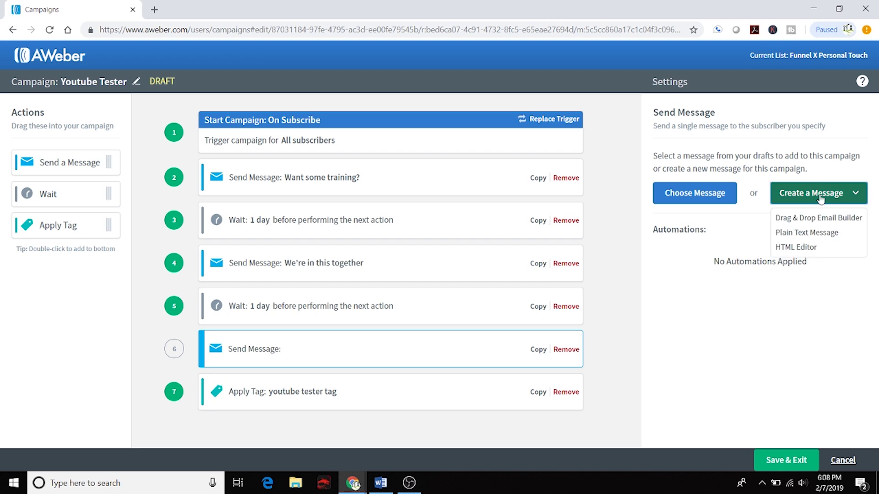
pyautogui.click(806, 219)
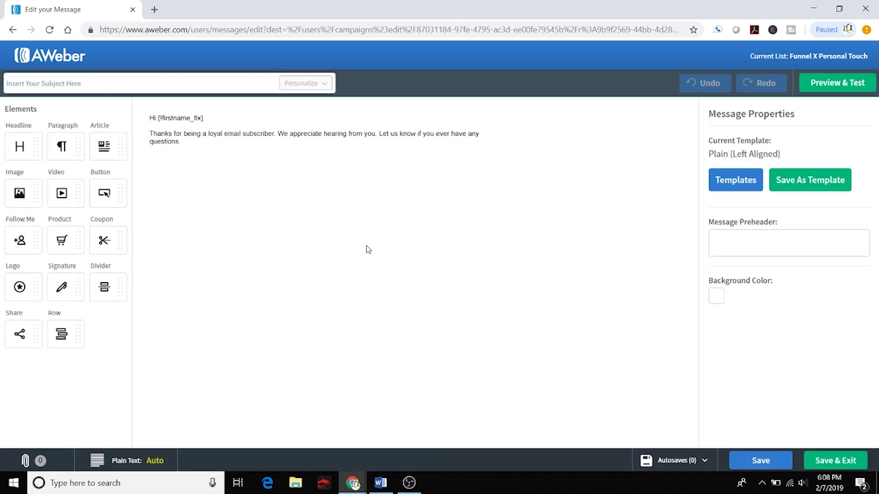
# Copy the Email 3 subject "it's now or never" from the Word document into the new message's subject line in AWeber
pyautogui.click(380, 483)
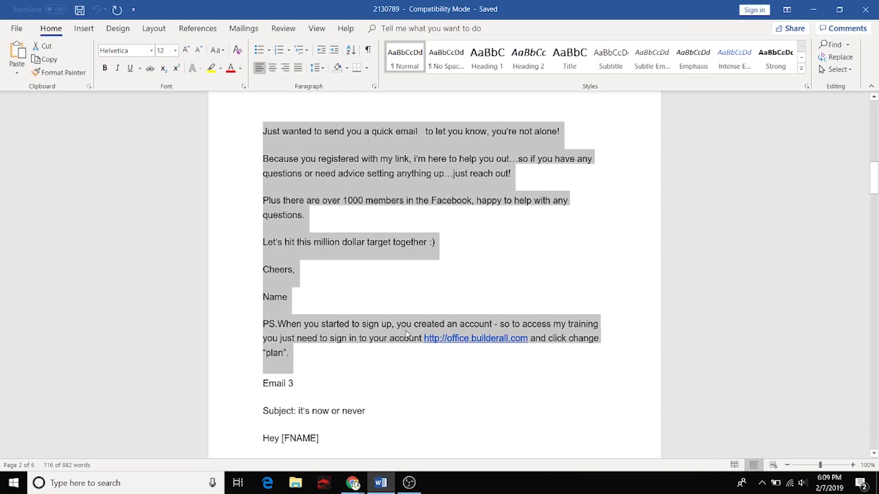
pyautogui.scroll(-6, 311, 173)
pyautogui.moveTo(298, 169); pyautogui.dragTo(373, 173)
pyautogui.hotkey('ctrl', 'c')
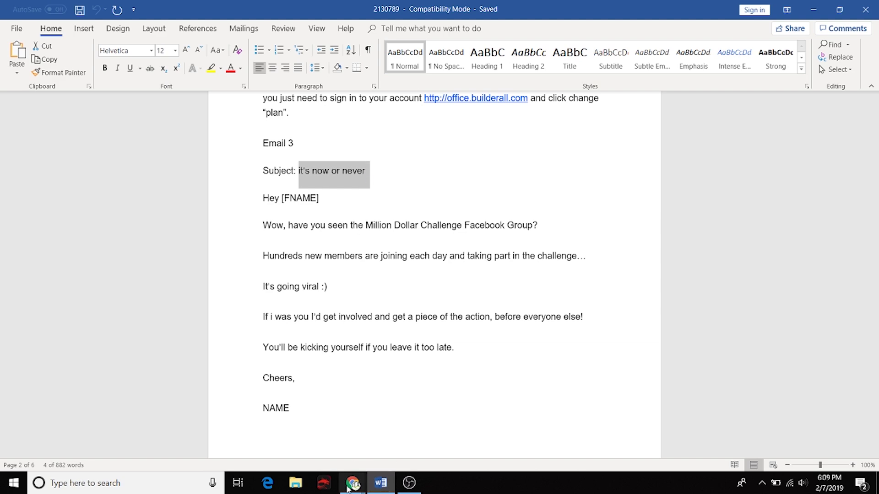
pyautogui.moveTo(352, 483)
pyautogui.click(411, 439)
pyautogui.click(166, 91)
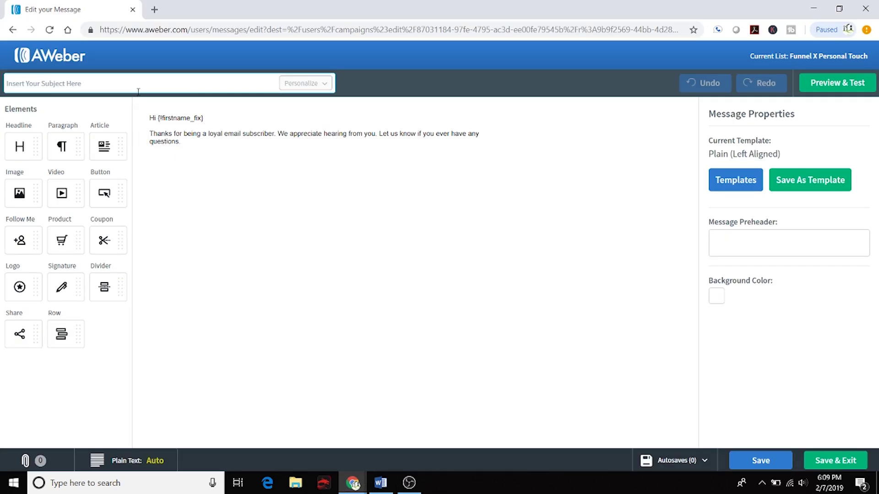
pyautogui.hotkey('ctrl', 'v')
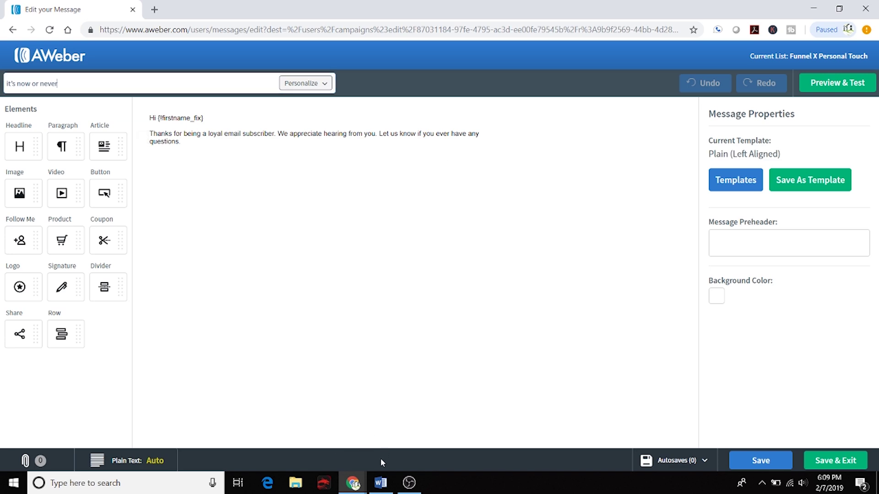
# Replace the message's placeholder text with the Email 3 body from Word, "Hey [FNAME]" through "NAME", and save and exit the message
pyautogui.click(380, 483)
pyautogui.moveTo(260, 193); pyautogui.dragTo(326, 416)
pyautogui.rightClick(300, 303)
pyautogui.click(339, 323)
pyautogui.moveTo(352, 483)
pyautogui.click(398, 426)
pyautogui.click(181, 140)
pyautogui.hotkey('ctrl', 'a')
pyautogui.hotkey('ctrl', 'v')
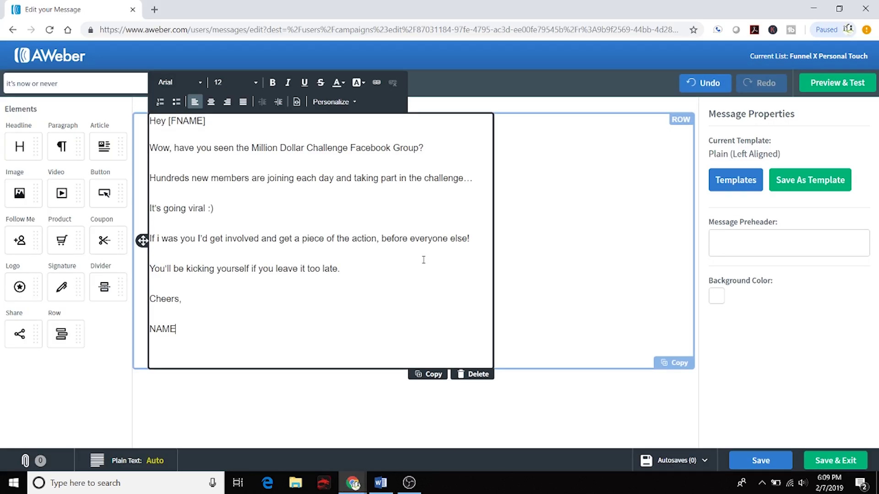
pyautogui.click(835, 464)
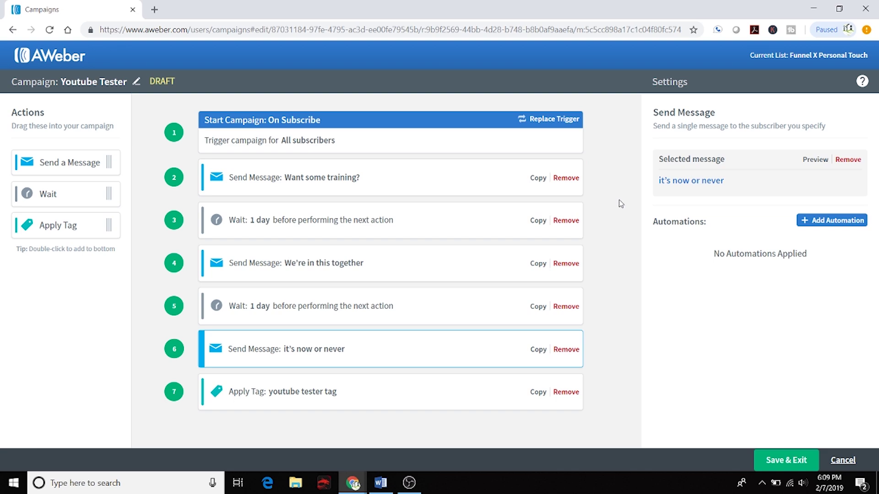
# Save and exit the campaign, and activate "Youtube Tester" in the campaign list
pyautogui.click(787, 459)
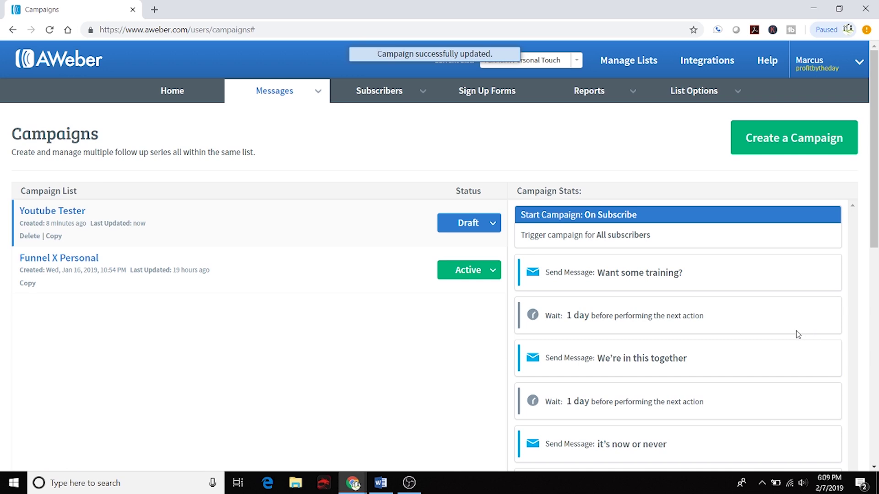
pyautogui.scroll(-5, 797, 333)
pyautogui.scroll(4, 798, 334)
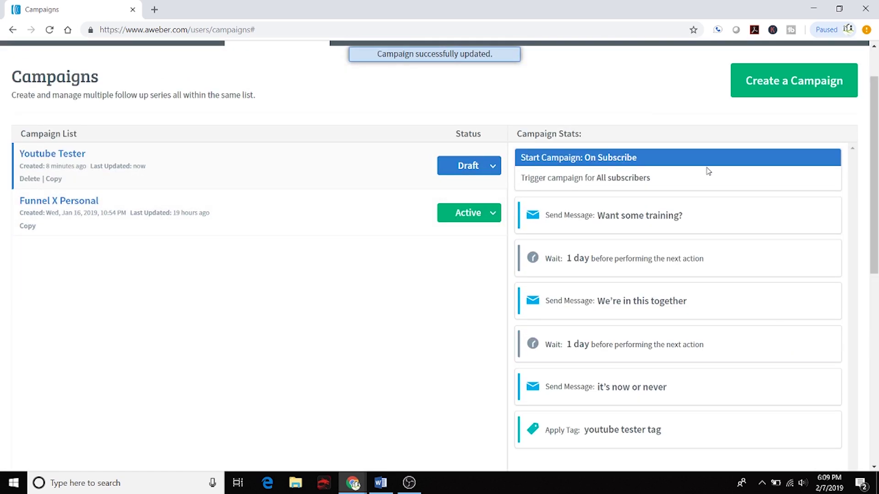
pyautogui.click(473, 171)
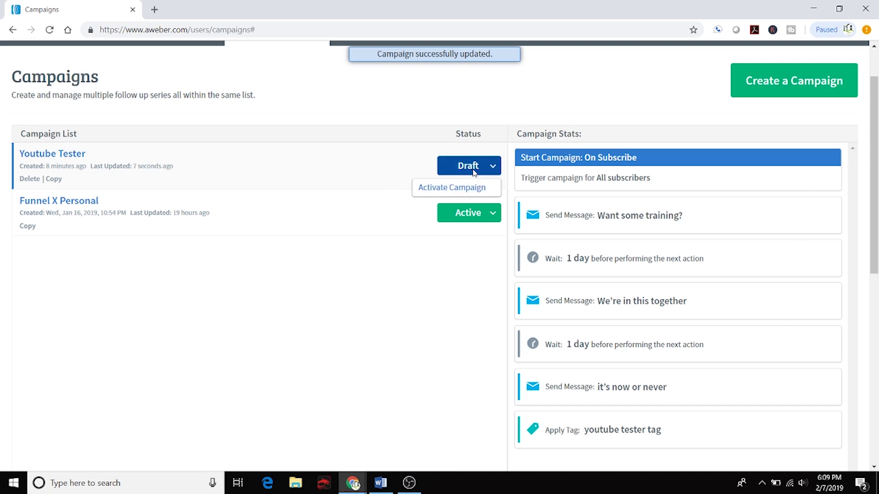
pyautogui.click(451, 185)
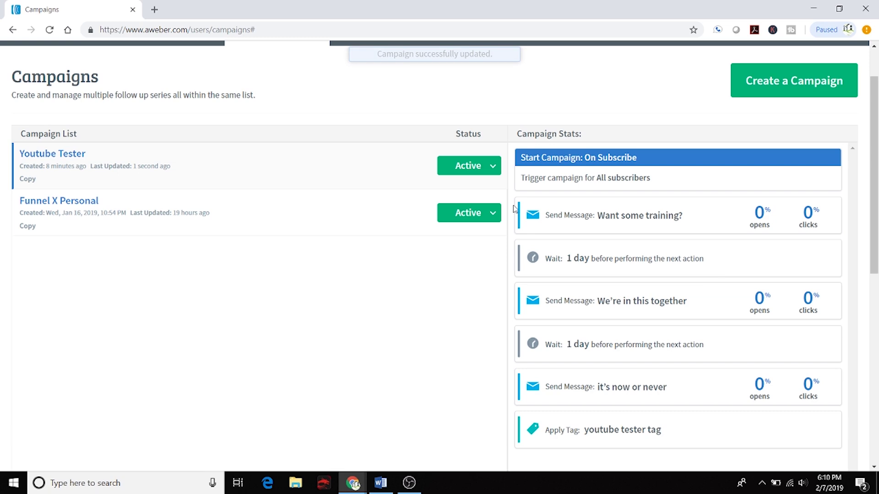
pyautogui.scroll(-8, 793, 236)
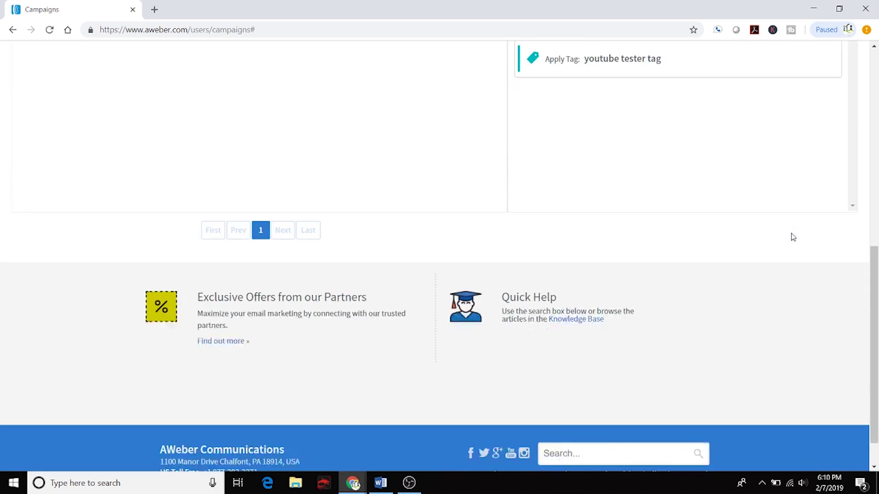
pyautogui.scroll(7, 793, 237)
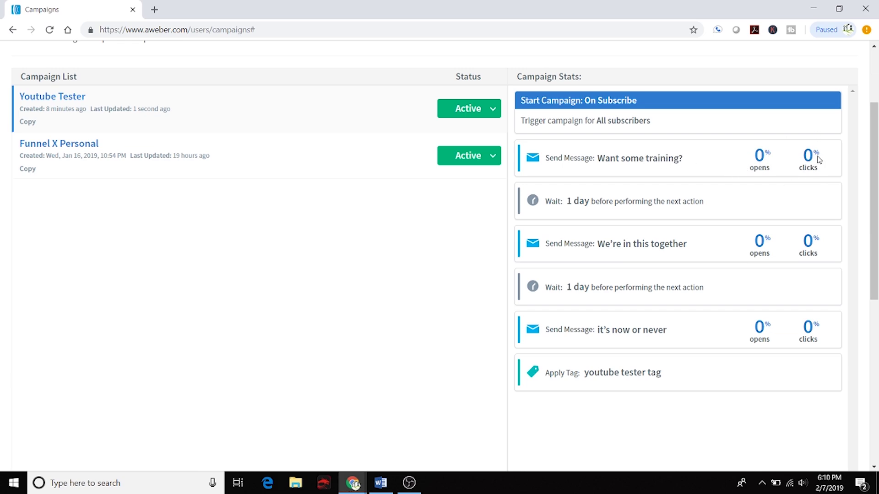
pyautogui.moveTo(873, 146); pyautogui.dragTo(874, 124)
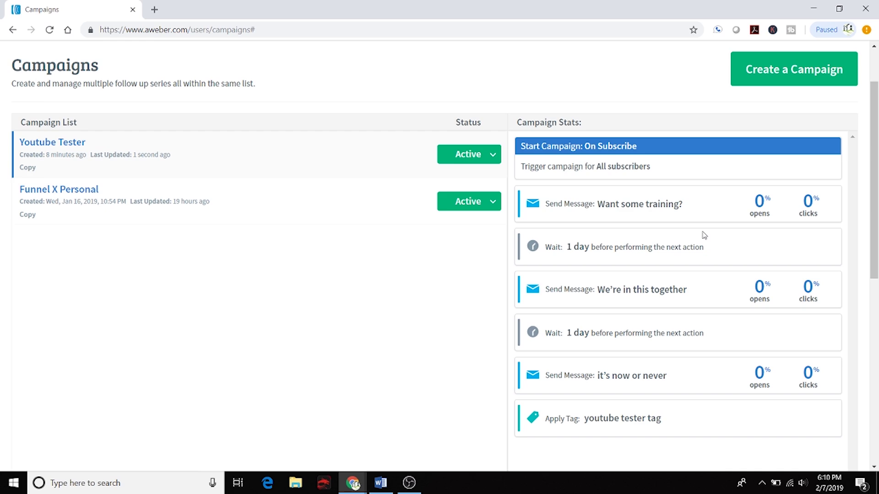
# Open the Manage Subscribers page and set the subscriber search field to Tag
pyautogui.scroll(2, 704, 235)
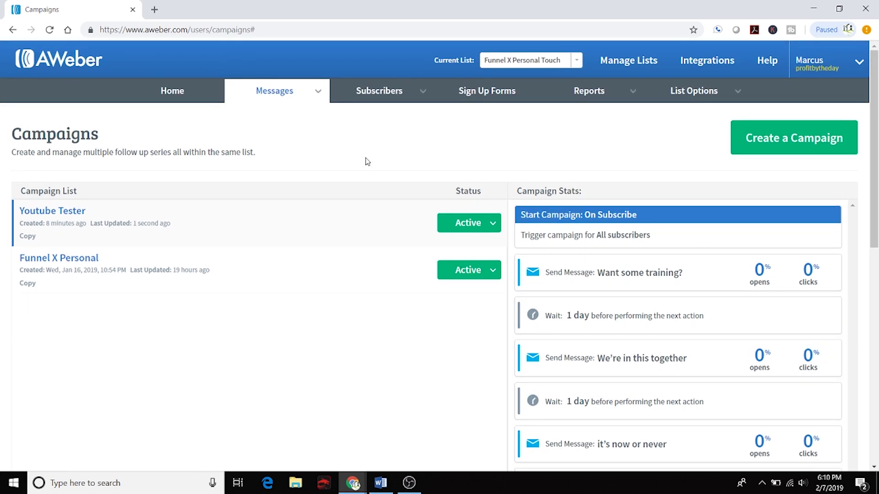
pyautogui.moveTo(414, 97)
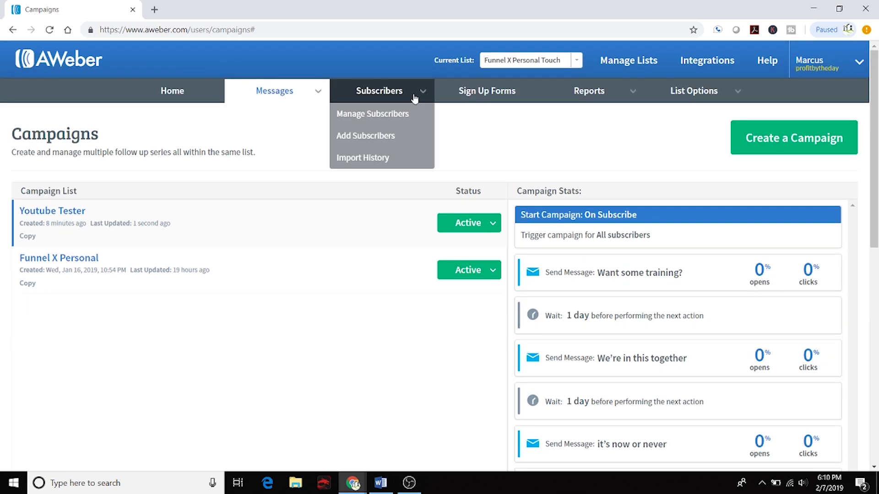
pyautogui.click(364, 116)
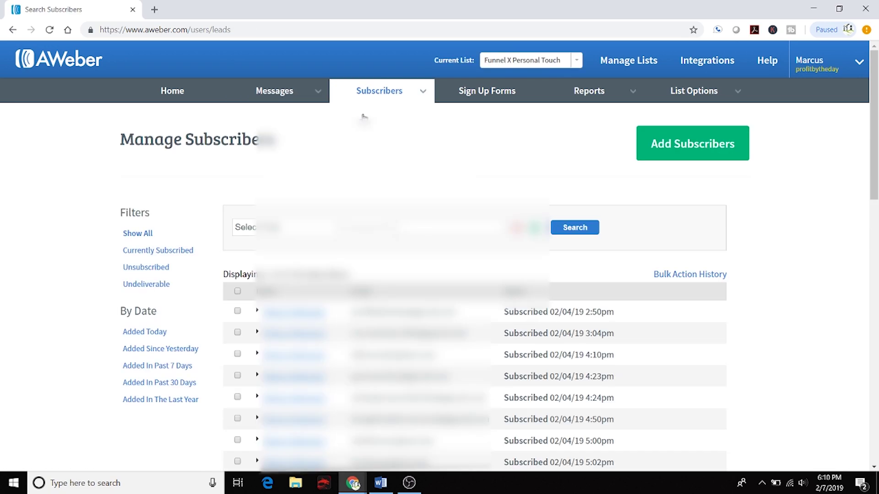
pyautogui.click(284, 227)
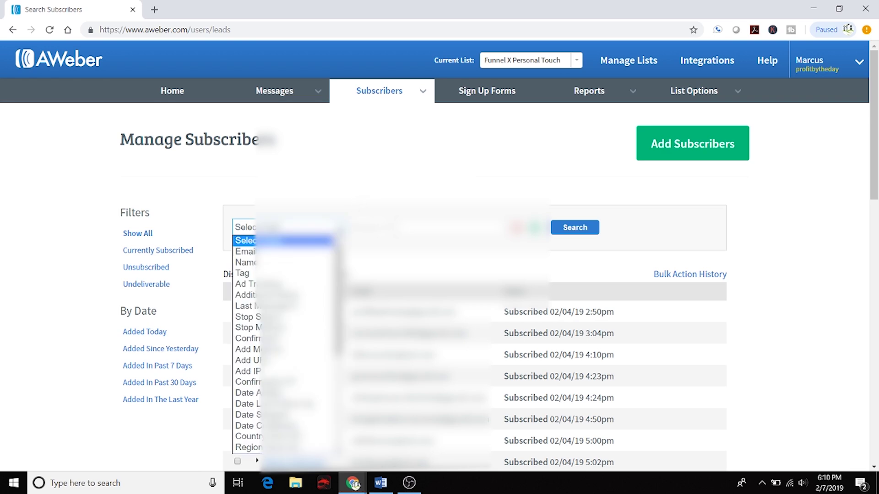
pyautogui.click(284, 274)
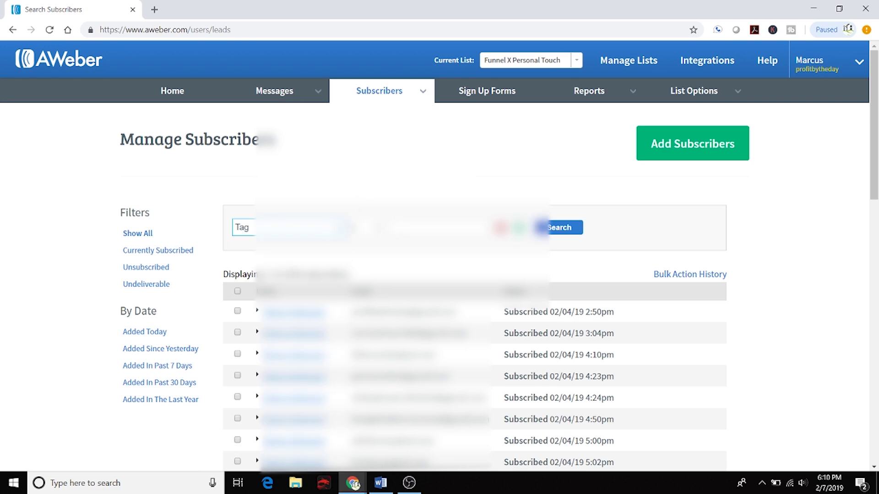
pyautogui.scroll(-3, 575, 150)
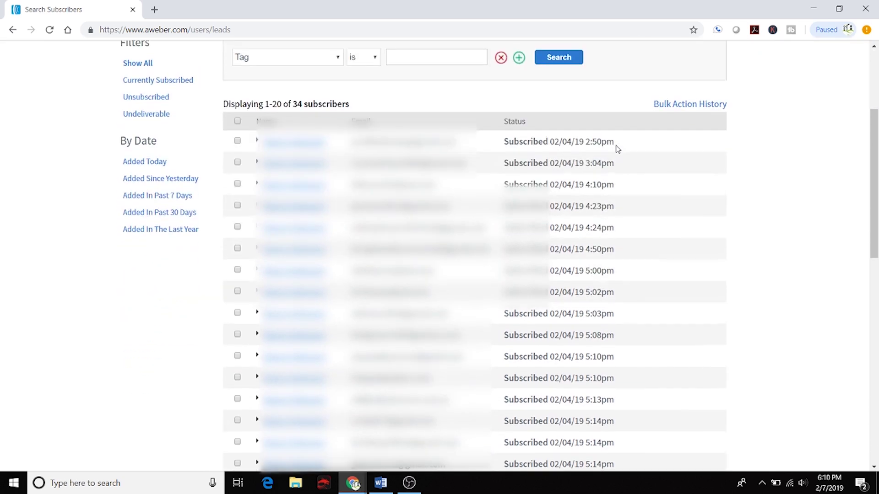
pyautogui.scroll(3, 616, 149)
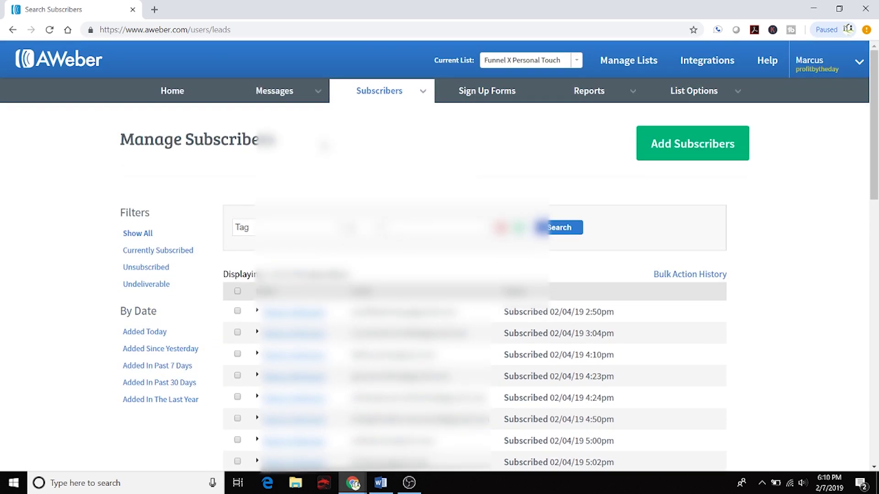
# Open the Campaigns page in a second browser tab and copy the tag name "youtube tester tag" from the Youtube Tester campaign's Apply Tag action
pyautogui.moveTo(293, 94)
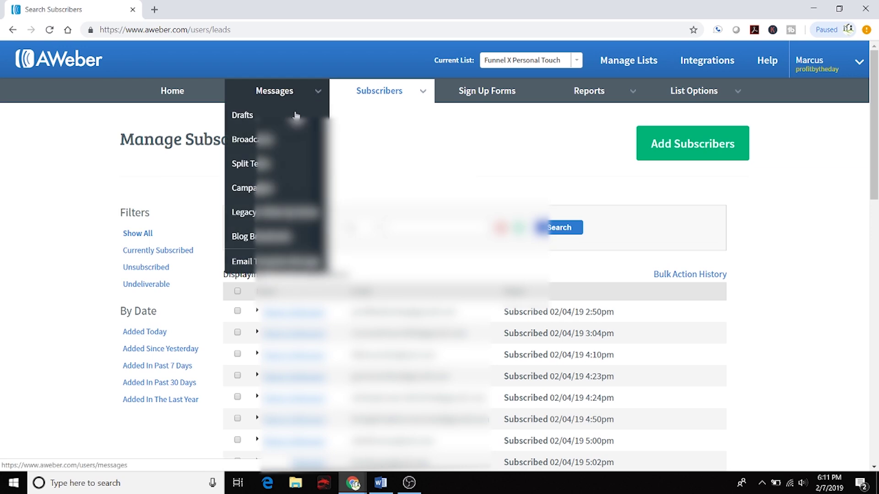
pyautogui.click(316, 194)
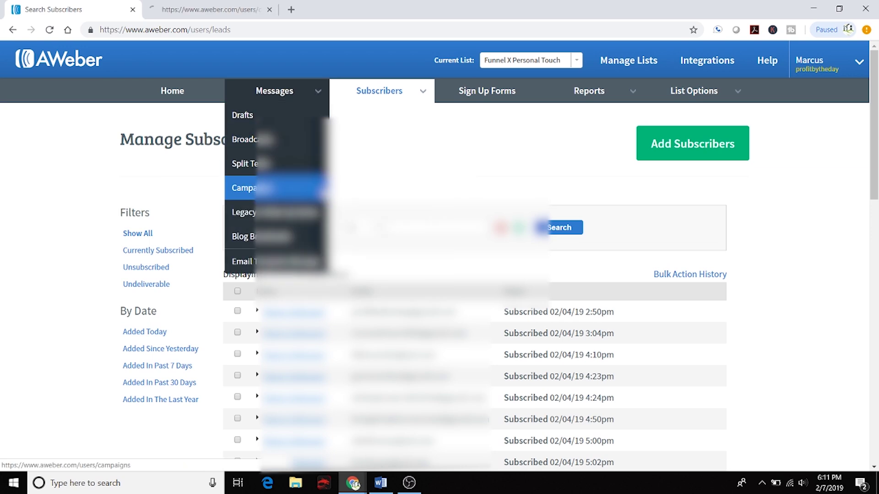
pyautogui.click(215, 9)
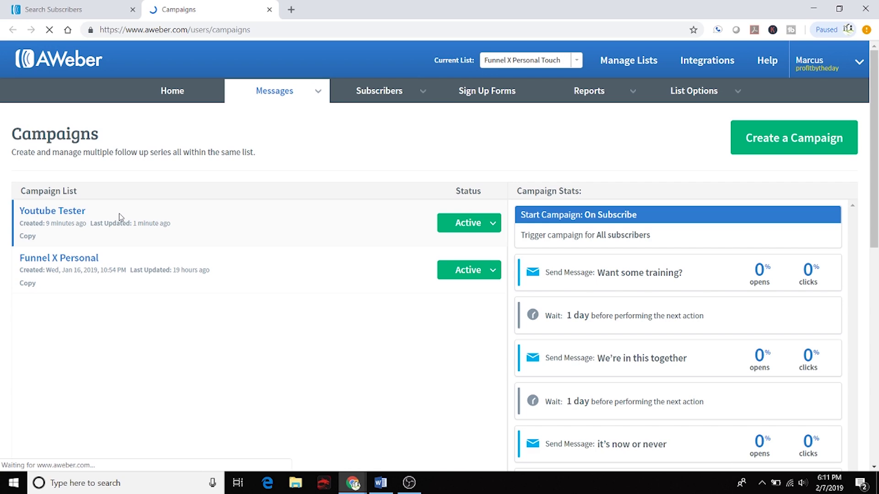
pyautogui.scroll(-7, 736, 314)
pyautogui.scroll(3, 737, 314)
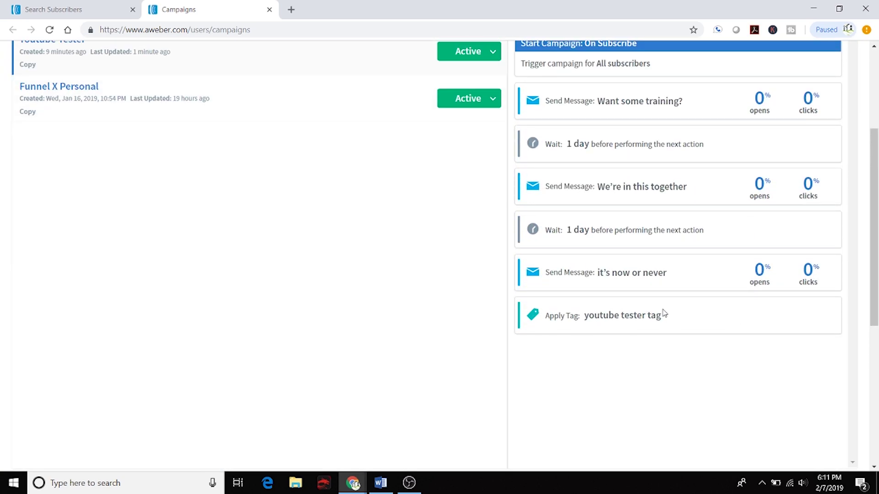
pyautogui.moveTo(661, 316); pyautogui.dragTo(586, 317)
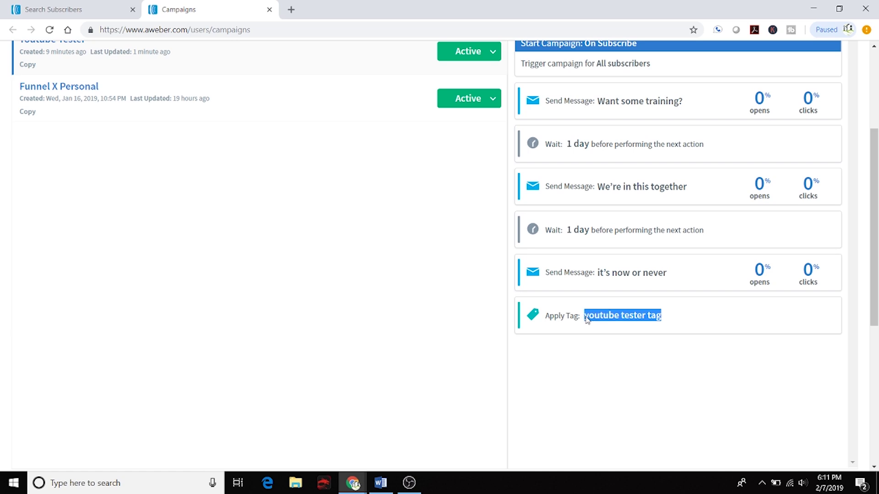
pyautogui.rightClick(592, 313)
pyautogui.click(613, 323)
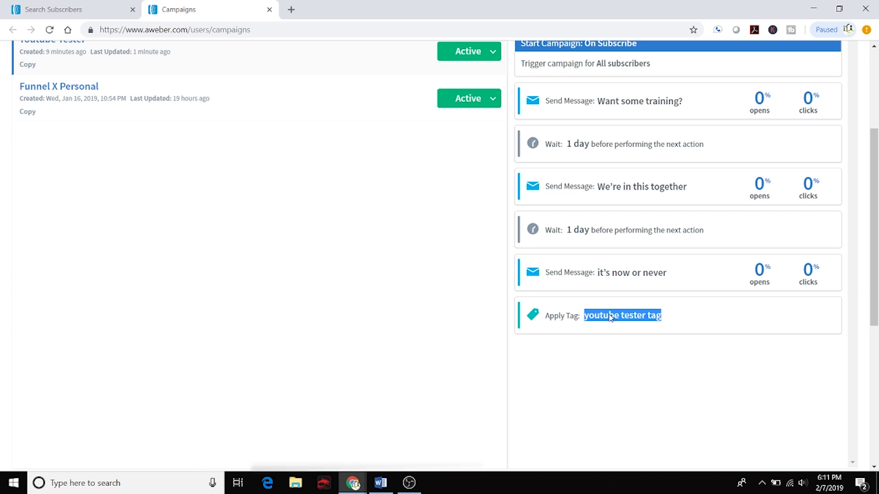
# Search the subscribers on the Manage Subscribers page for the tag "youtube tester tag"
pyautogui.click(93, 10)
pyautogui.click(408, 228)
pyautogui.rightClick(408, 227)
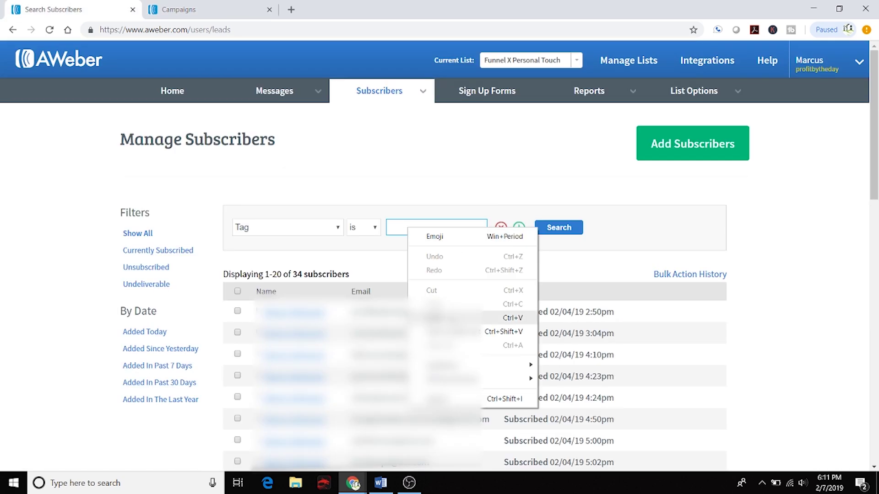
pyautogui.click(446, 318)
pyautogui.click(569, 229)
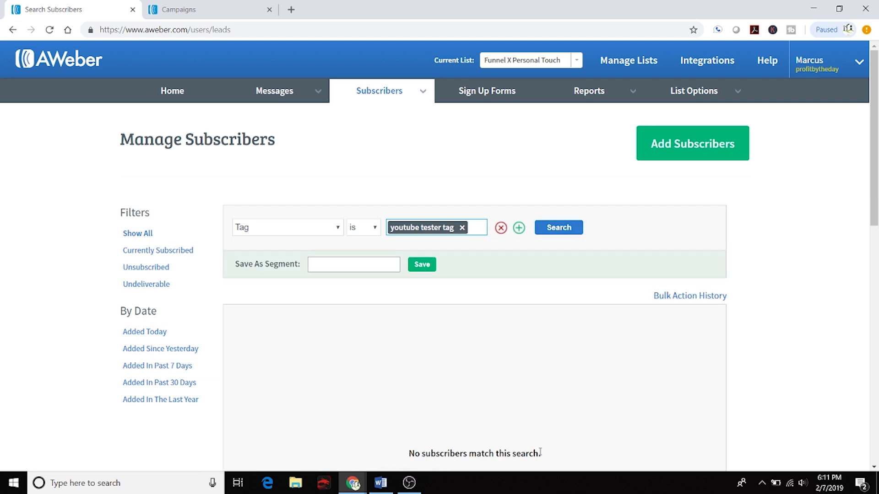
pyautogui.scroll(-3, 559, 372)
pyautogui.scroll(3, 564, 367)
# Save the tag search as a segment named "youtube tester tag"
pyautogui.rightClick(330, 262)
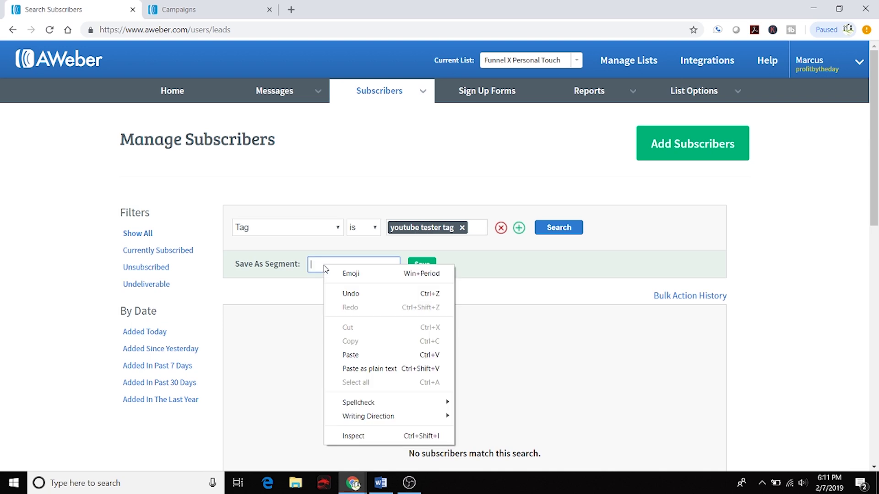
pyautogui.click(366, 353)
pyautogui.click(422, 265)
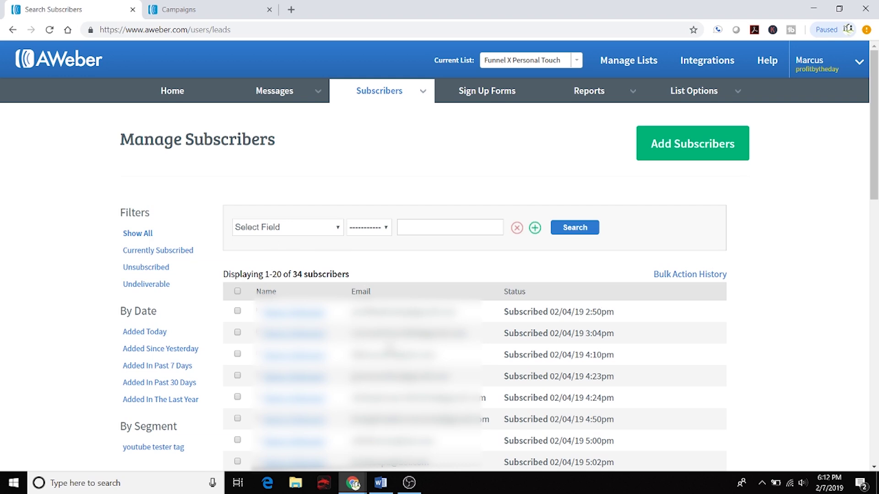
# Go to Broadcast Messages, dismiss the New Updates notice, and create a broadcast with the Drag & Drop Email Builder
pyautogui.moveTo(286, 94)
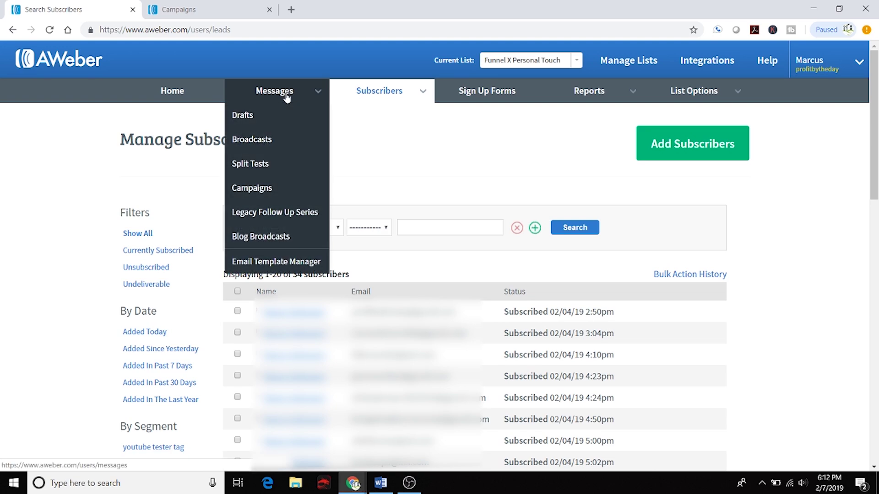
pyautogui.click(260, 140)
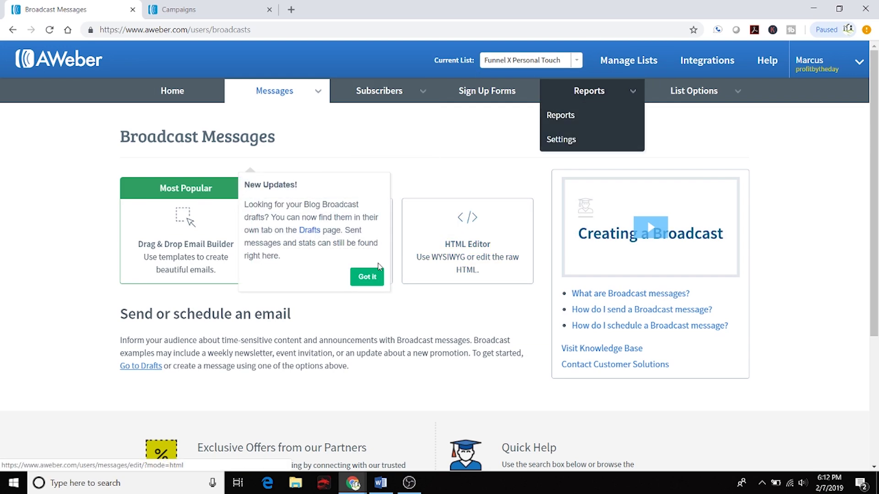
pyautogui.click(363, 277)
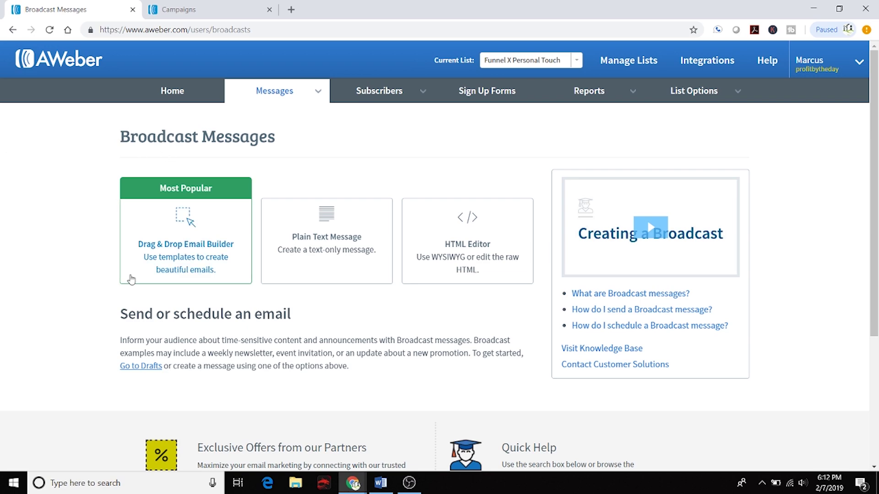
pyautogui.click(187, 255)
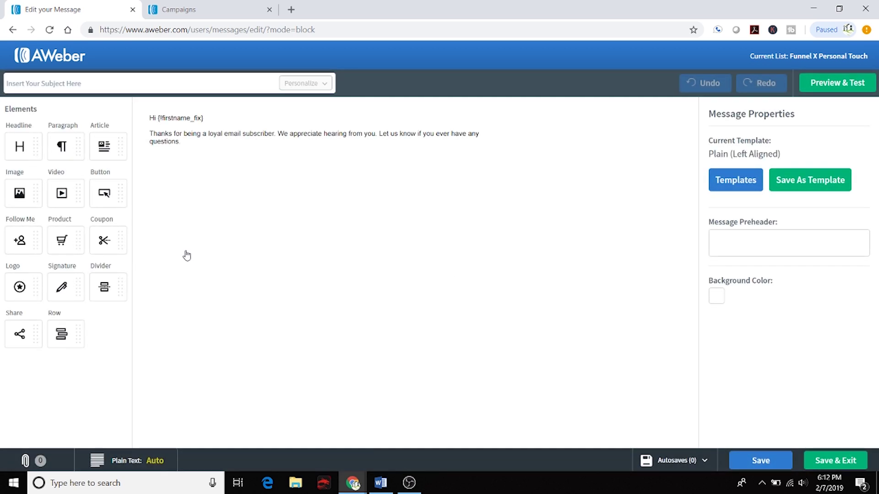
# Set the broadcast's subject to "Youtube Test", and save and exit the message
pyautogui.click(214, 141)
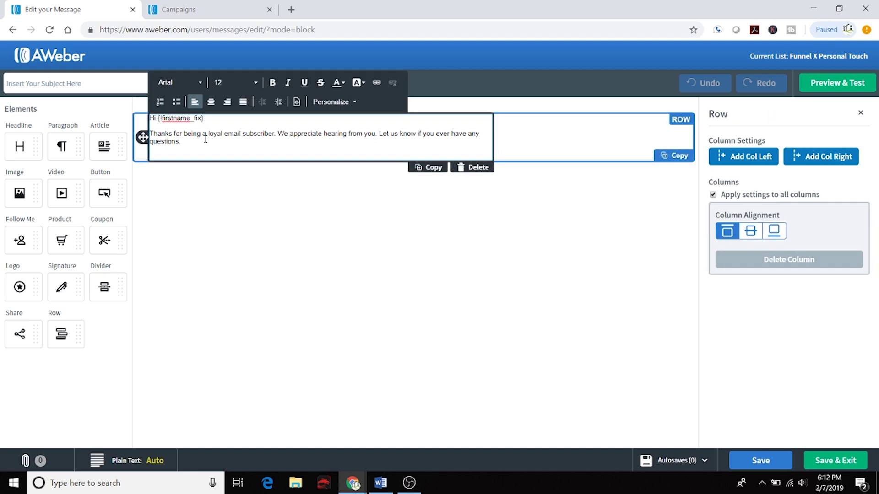
pyautogui.click(37, 77)
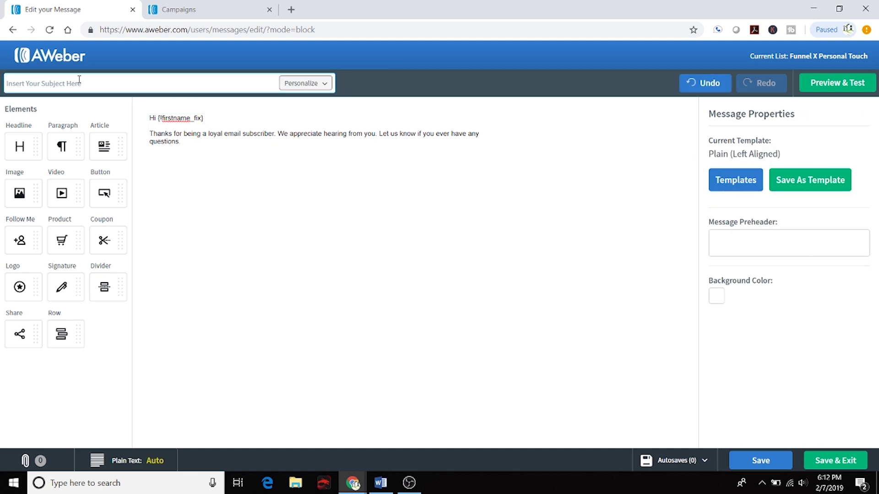
pyautogui.write('T')
pyautogui.press('BackSpace')
pyautogui.write('Youtube Test')
pyautogui.click(263, 276)
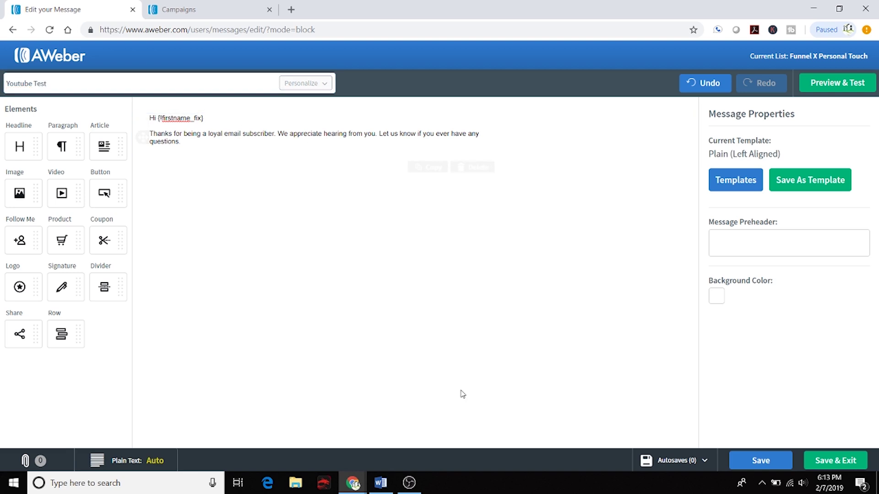
pyautogui.click(842, 462)
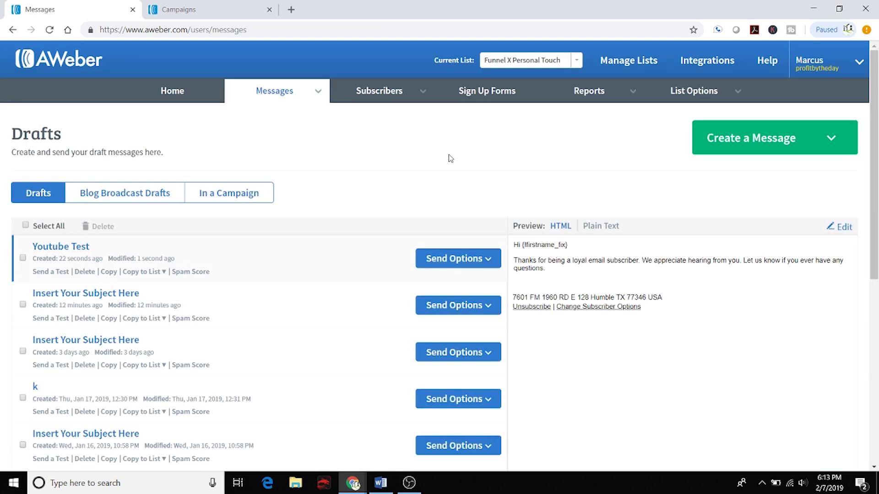
# Open the broadcast scheduling settings for the "Youtube Test" draft
pyautogui.scroll(-2, 448, 157)
pyautogui.scroll(2, 196, 204)
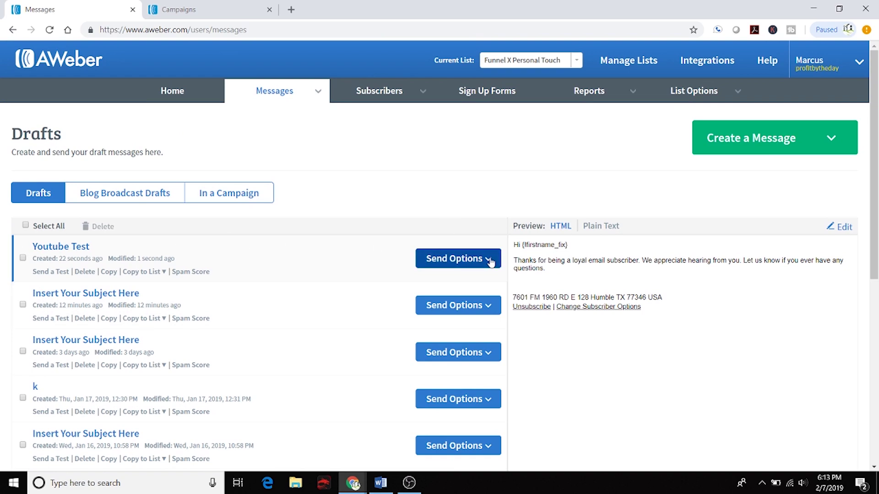
pyautogui.click(469, 260)
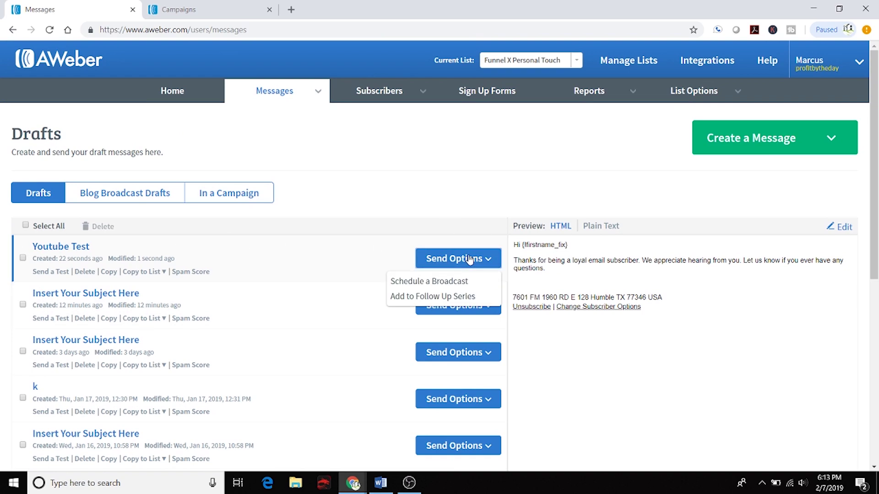
pyautogui.click(421, 281)
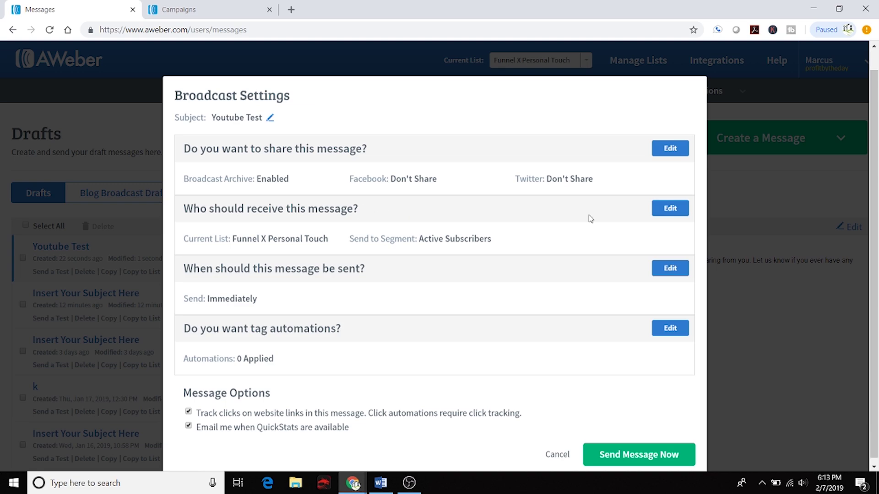
# Try to set the broadcast's recipients to the "youtube tester tag" segment and review the list include and exclude options
pyautogui.click(663, 212)
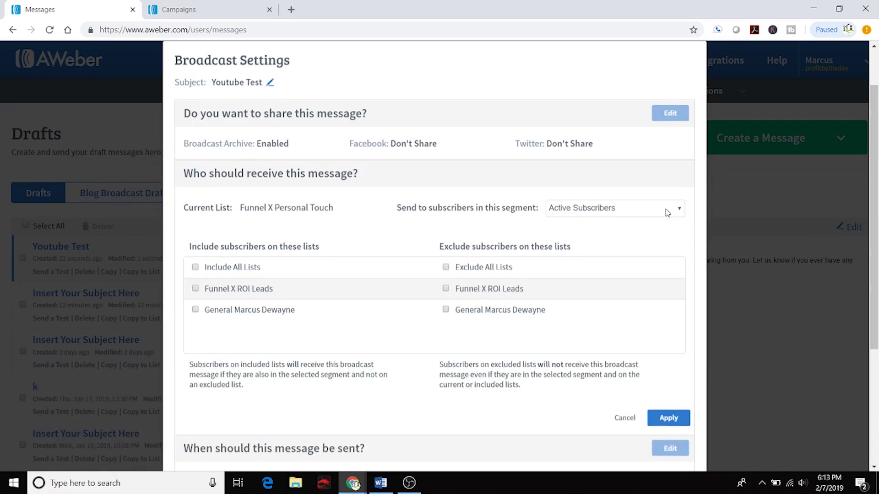
pyautogui.click(667, 211)
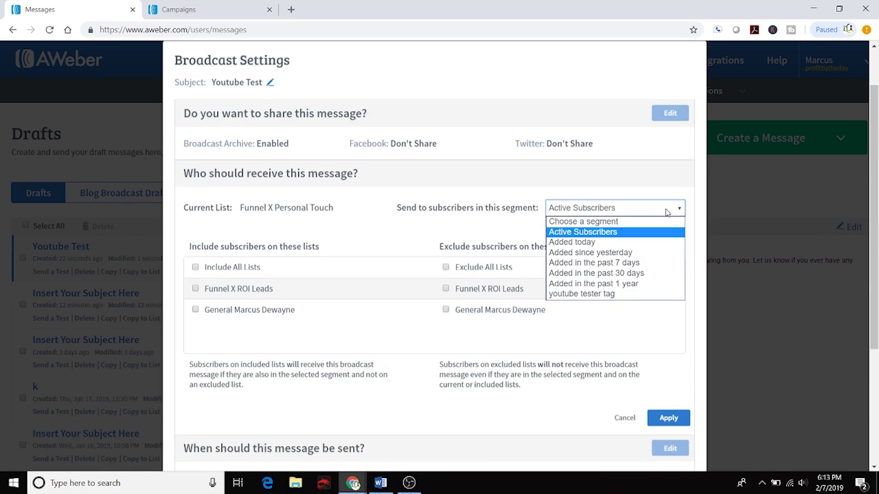
pyautogui.click(595, 296)
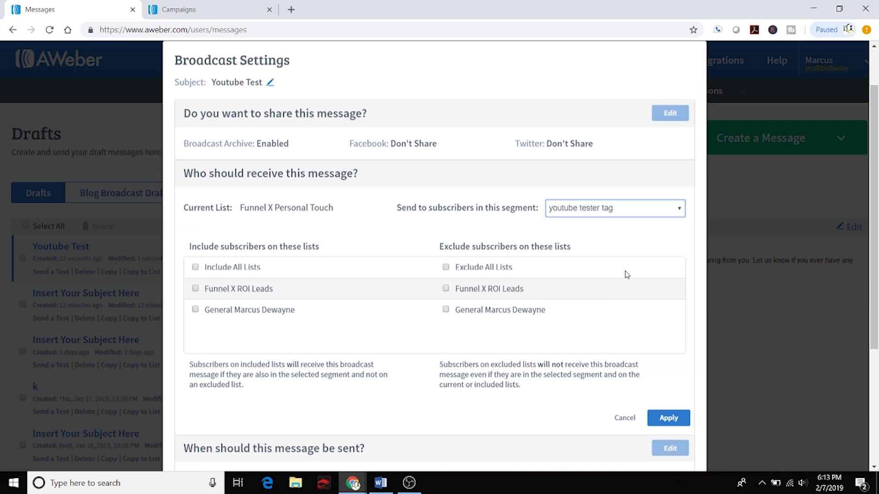
pyautogui.scroll(-4, 618, 277)
pyautogui.scroll(3, 627, 398)
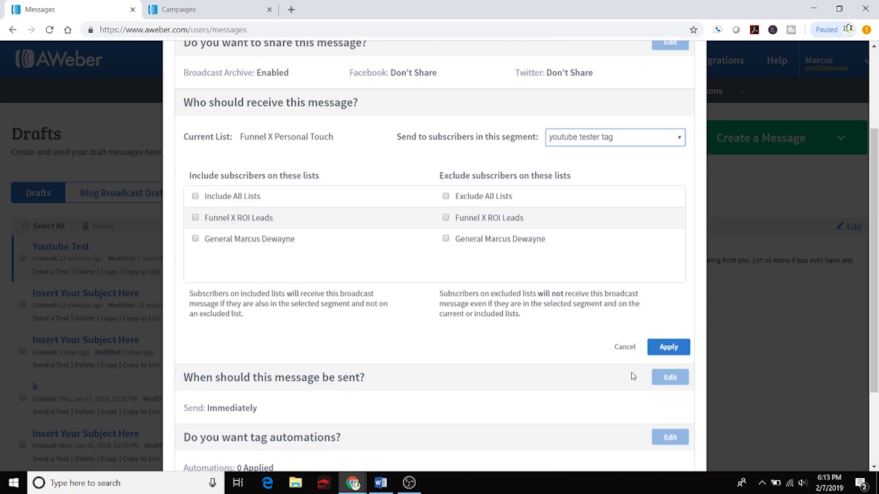
pyautogui.scroll(3, 583, 258)
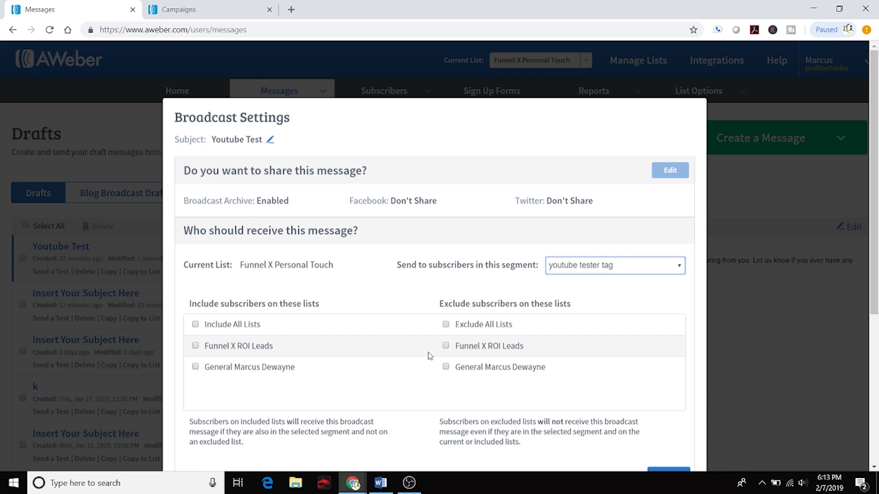
pyautogui.scroll(-1, 600, 249)
pyautogui.scroll(-1, 601, 248)
pyautogui.scroll(1, 601, 251)
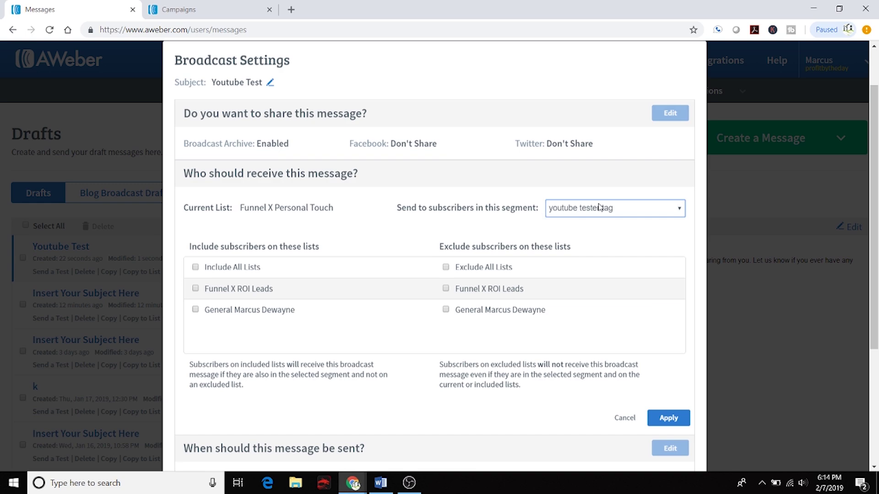
# Open the broadcast's tag automations for editing and examine the open and click automation options
pyautogui.scroll(-3, 465, 175)
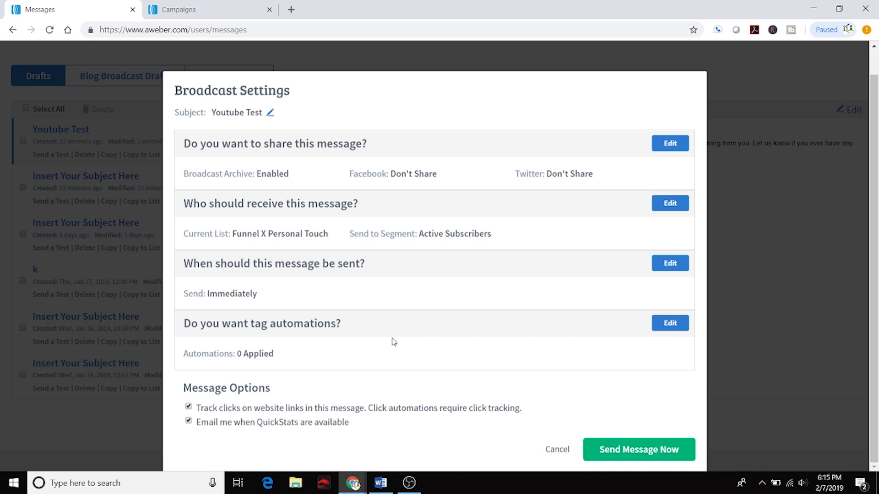
pyautogui.click(670, 323)
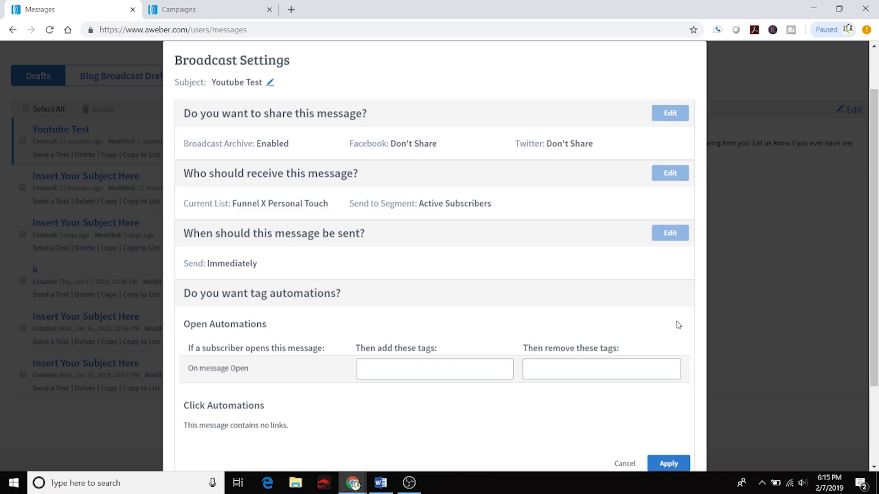
pyautogui.scroll(-3, 641, 296)
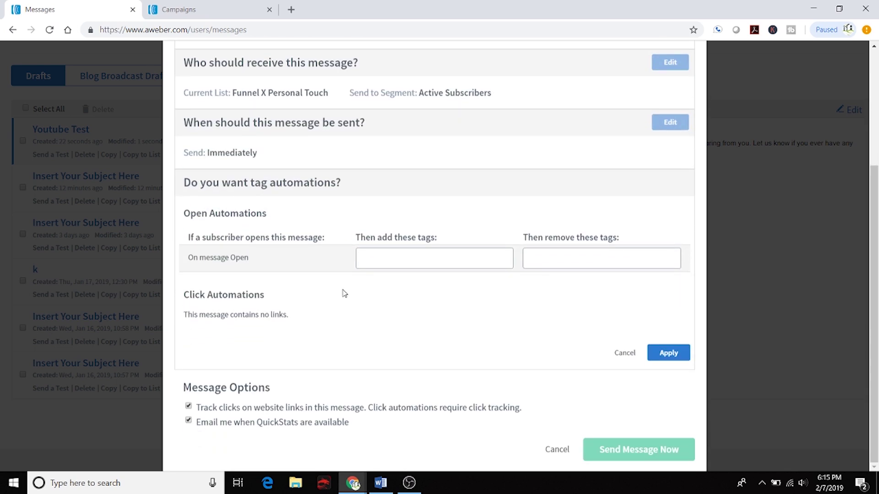